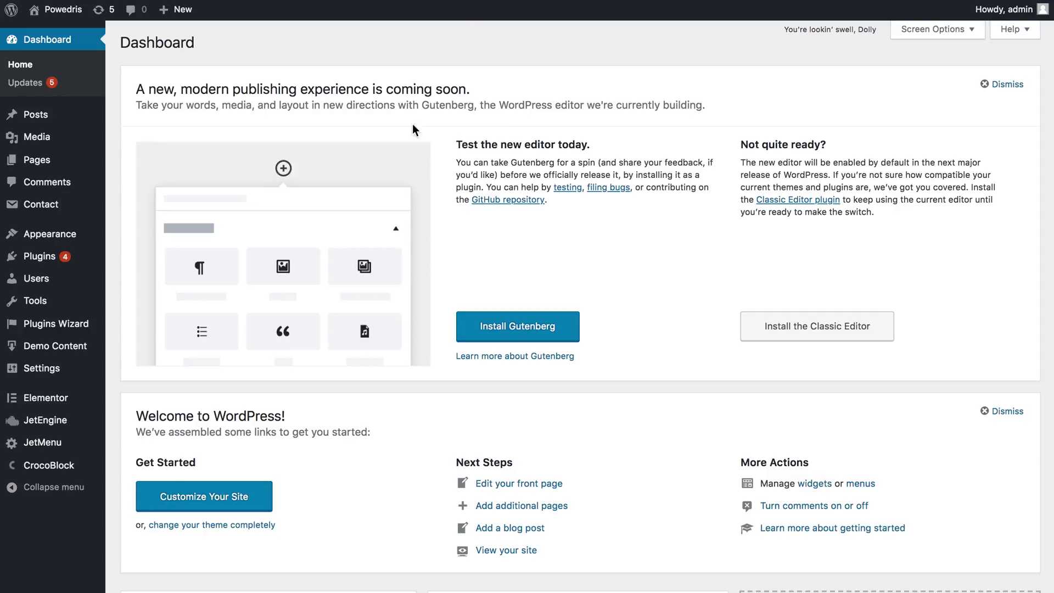
Step: Open JetEngine's Meta Boxes page from the admin sidebar
{"action": "mouse_move", "coordinate": [53, 426]}
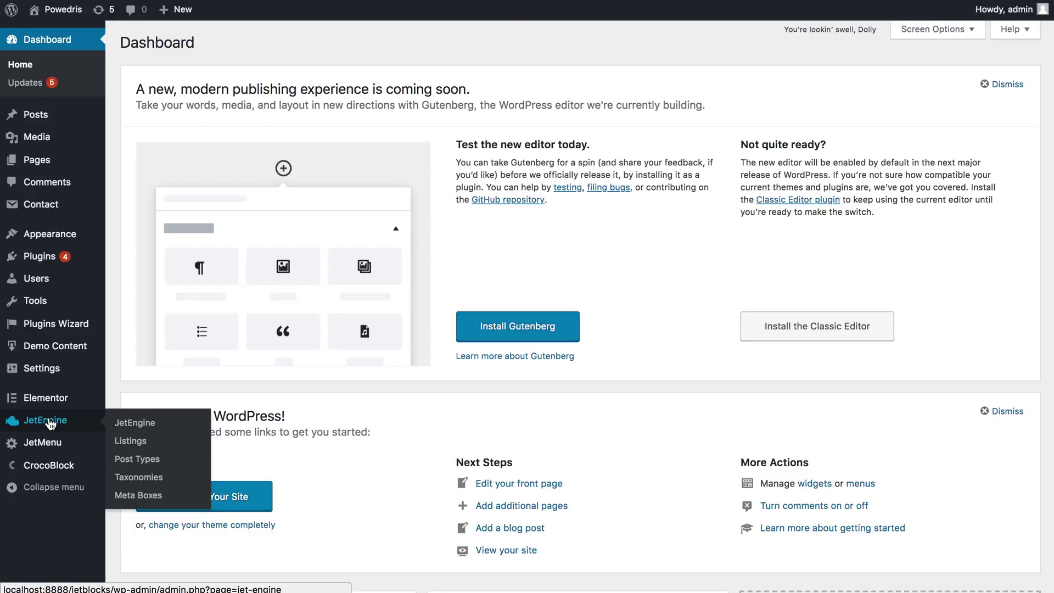
{"action": "left_click", "coordinate": [140, 500]}
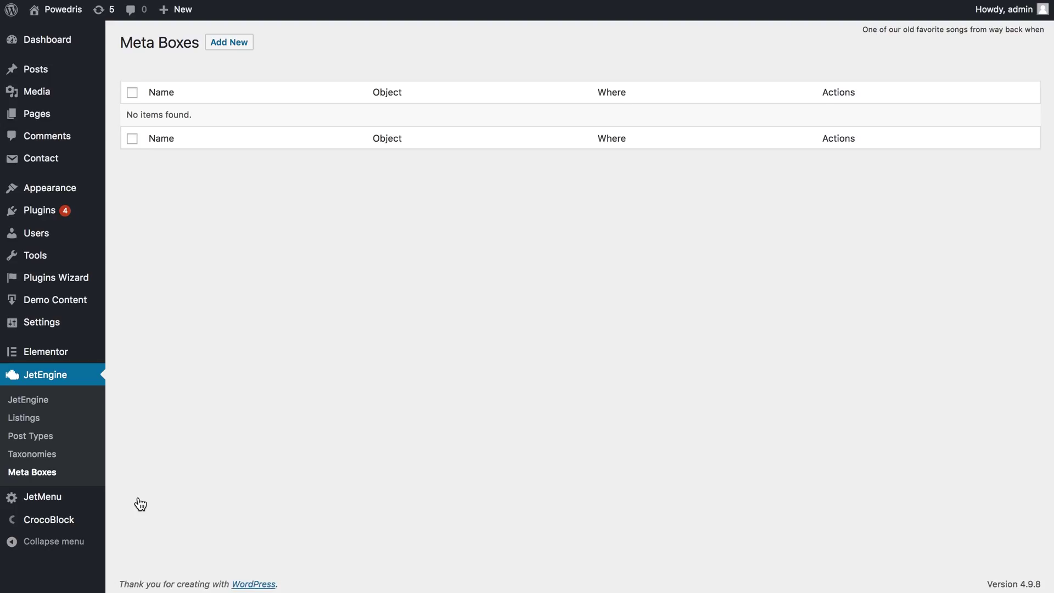
Step: Create a new meta box named Repeater for Post, limited to the Posts post type
{"action": "left_click", "coordinate": [230, 44]}
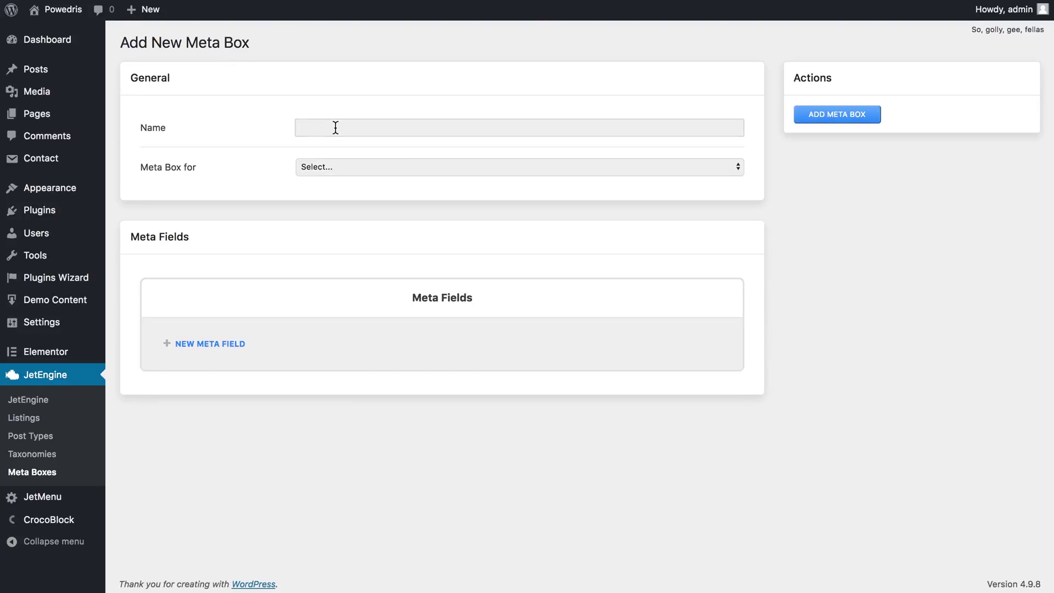
{"action": "left_click", "coordinate": [335, 127]}
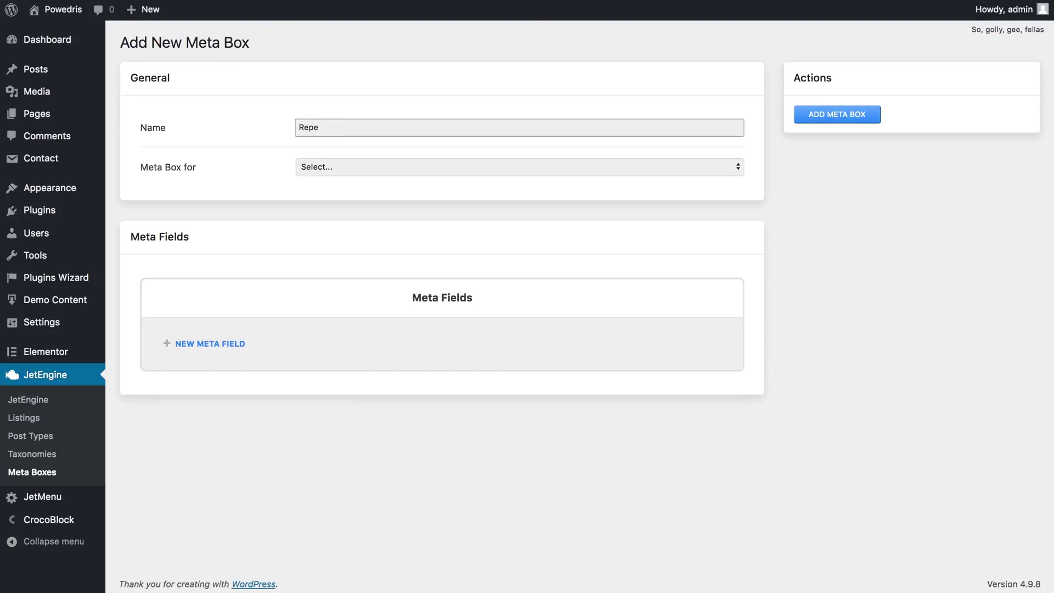
{"action": "left_click", "coordinate": [371, 165]}
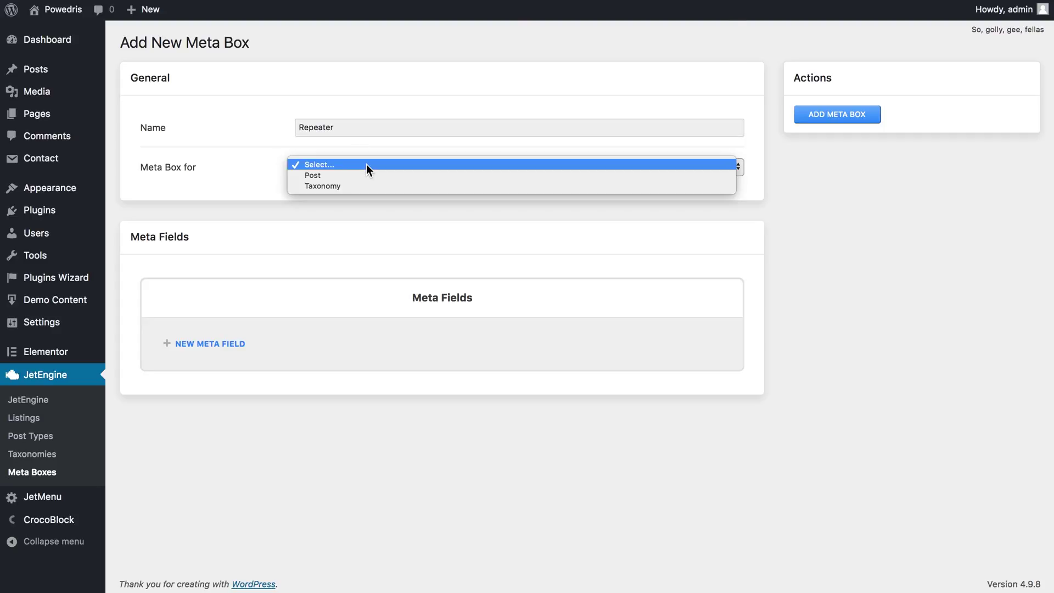
{"action": "left_click", "coordinate": [315, 176]}
{"action": "left_click", "coordinate": [316, 208]}
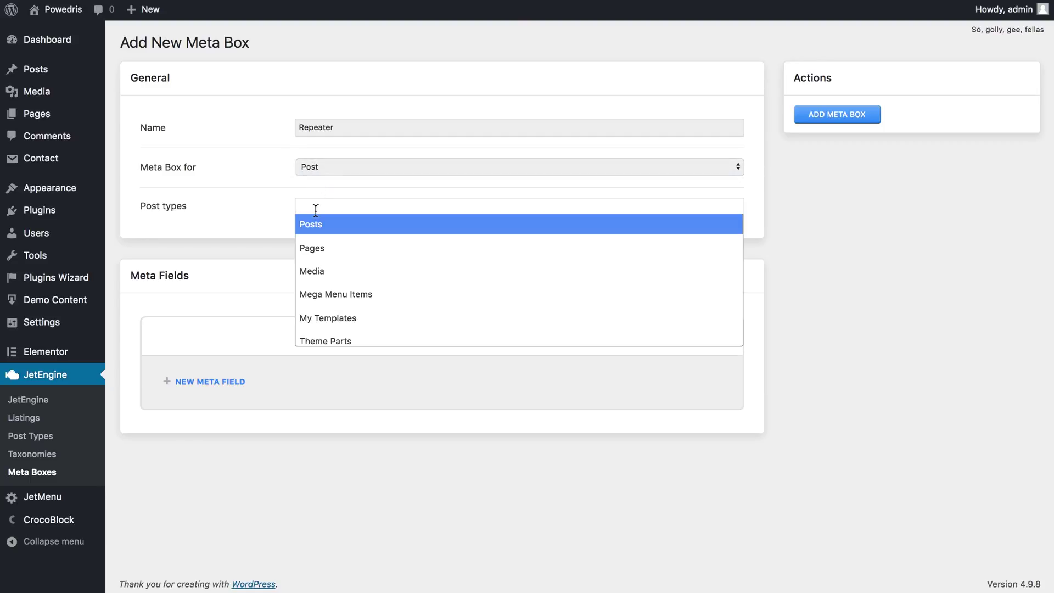
{"action": "left_click", "coordinate": [324, 230]}
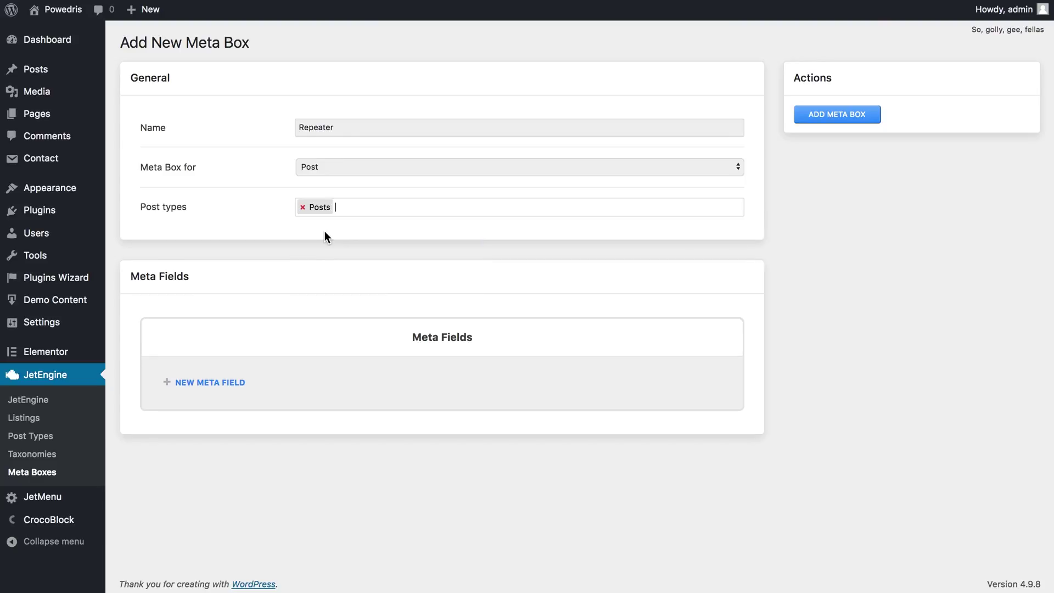
Step: Add a Repeater-type meta field titled Repeater with ID repeater, plus one blank sub-field
{"action": "left_click", "coordinate": [211, 382]}
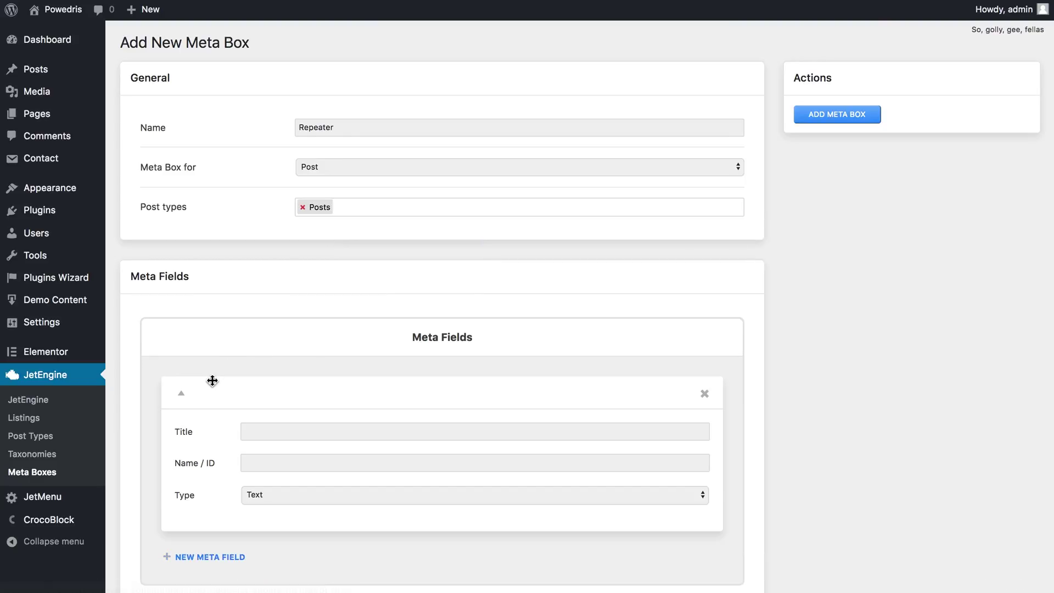
{"action": "scroll", "coordinate": [271, 400], "scroll_direction": "down", "scroll_amount": 2}
{"action": "left_click", "coordinate": [280, 373]}
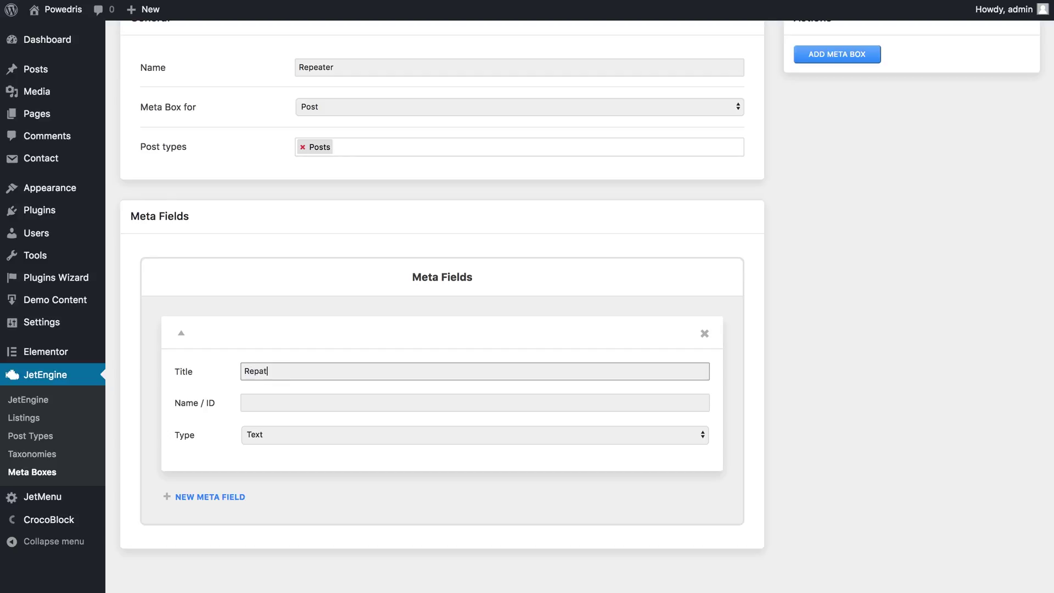
{"action": "left_click", "coordinate": [276, 406]}
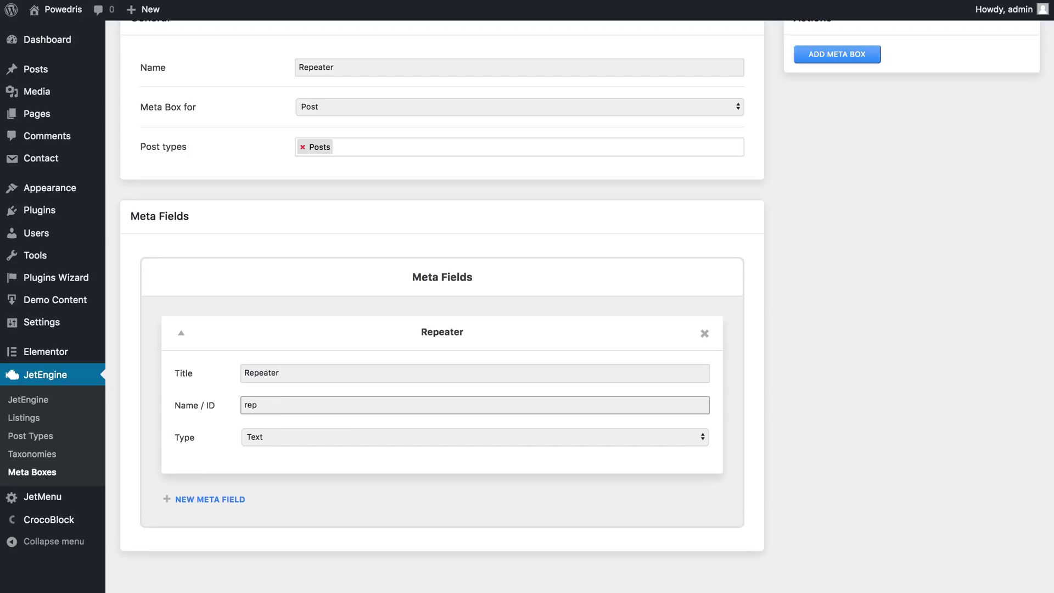
{"action": "left_click", "coordinate": [331, 439]}
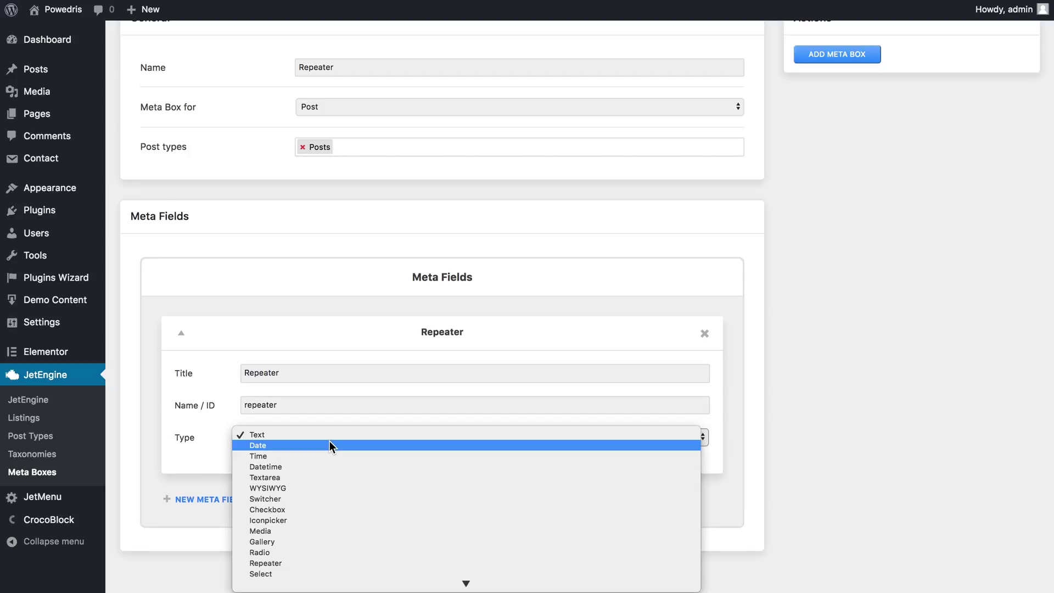
{"action": "left_click", "coordinate": [267, 564]}
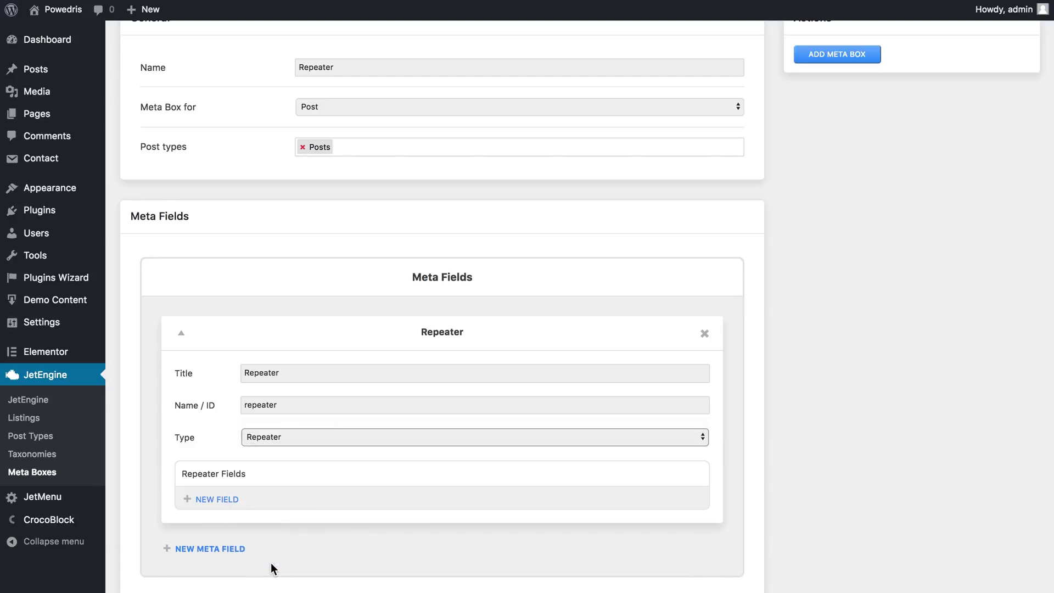
{"action": "scroll", "coordinate": [308, 471], "scroll_direction": "down", "scroll_amount": 2}
{"action": "left_click", "coordinate": [228, 433]}
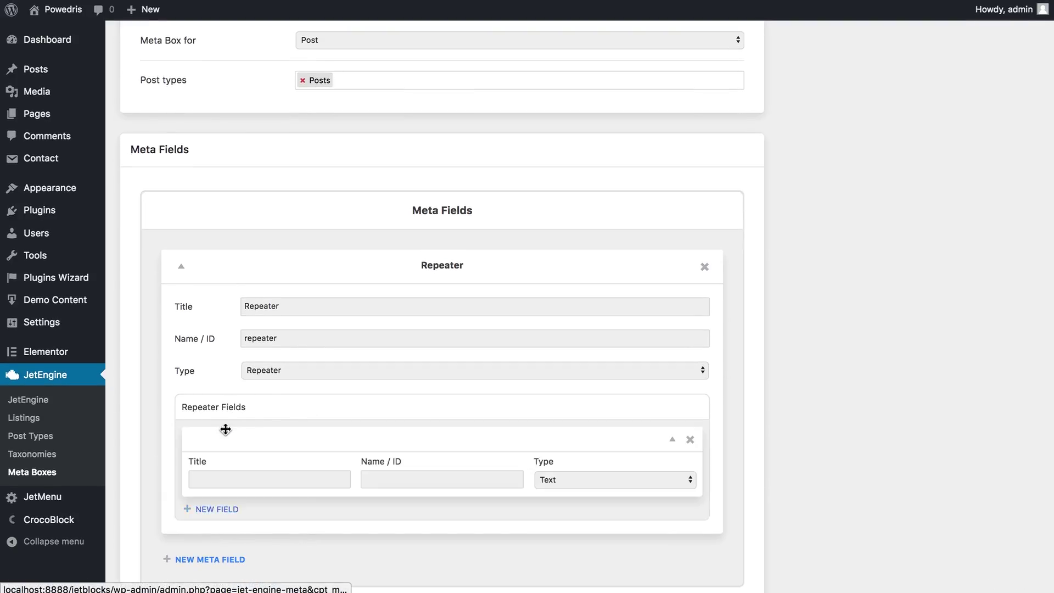
{"action": "scroll", "coordinate": [251, 442], "scroll_direction": "down", "scroll_amount": 2}
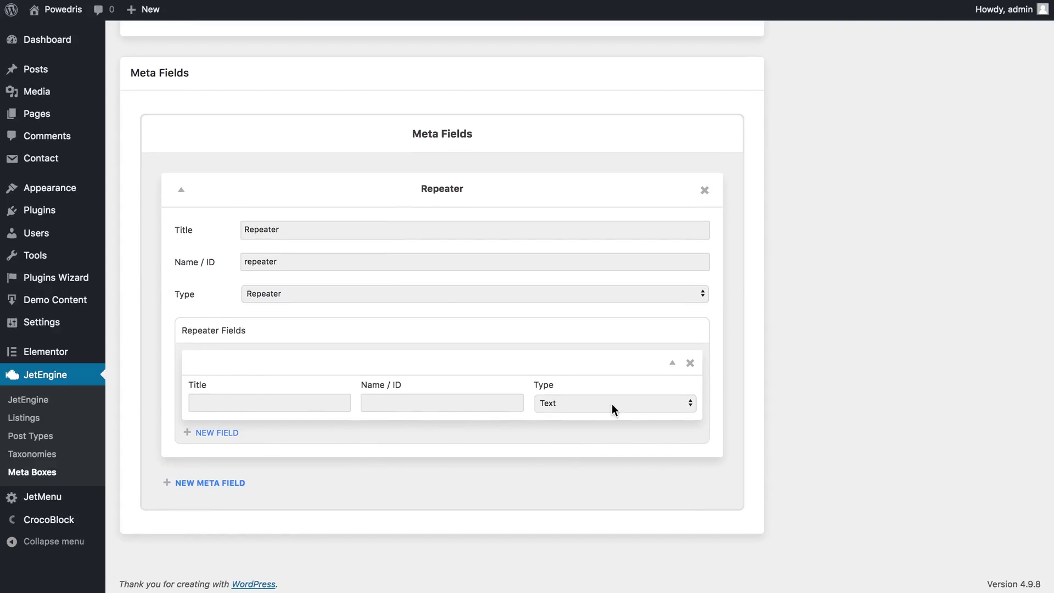
Step: Define the Link (link, Text) and Image (img, Media) repeater sub-fields
{"action": "left_click", "coordinate": [277, 401]}
{"action": "left_click", "coordinate": [388, 406]}
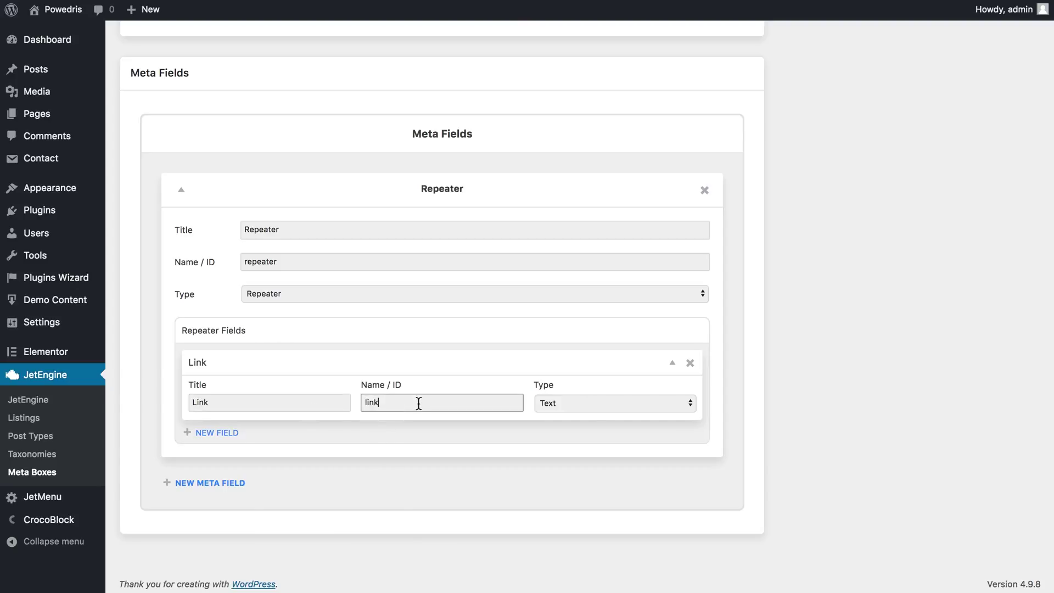
{"action": "left_click", "coordinate": [197, 433]}
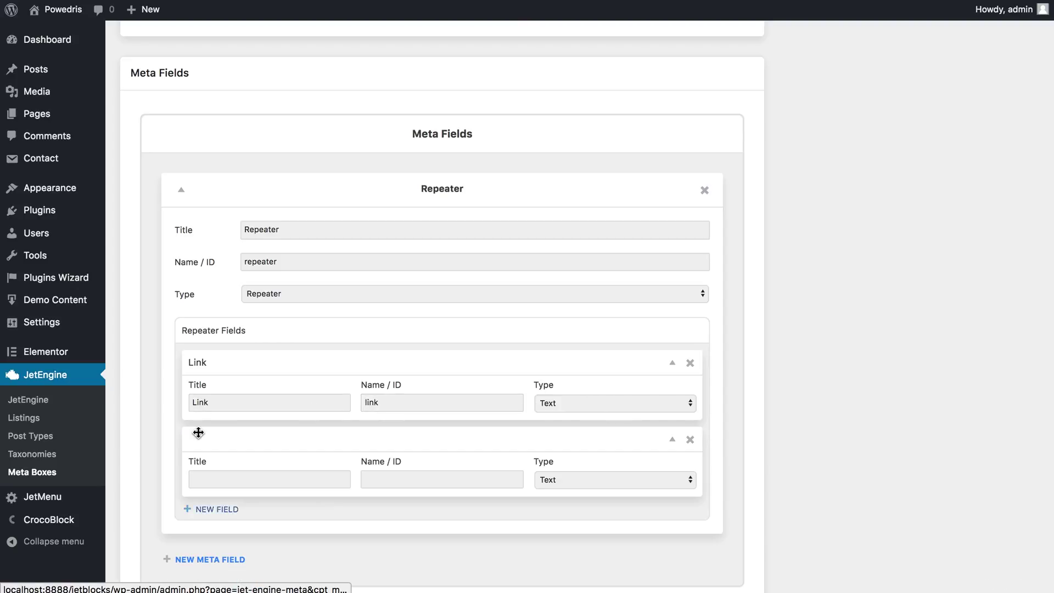
{"action": "scroll", "coordinate": [212, 445], "scroll_direction": "down", "scroll_amount": 2}
{"action": "left_click", "coordinate": [233, 409]}
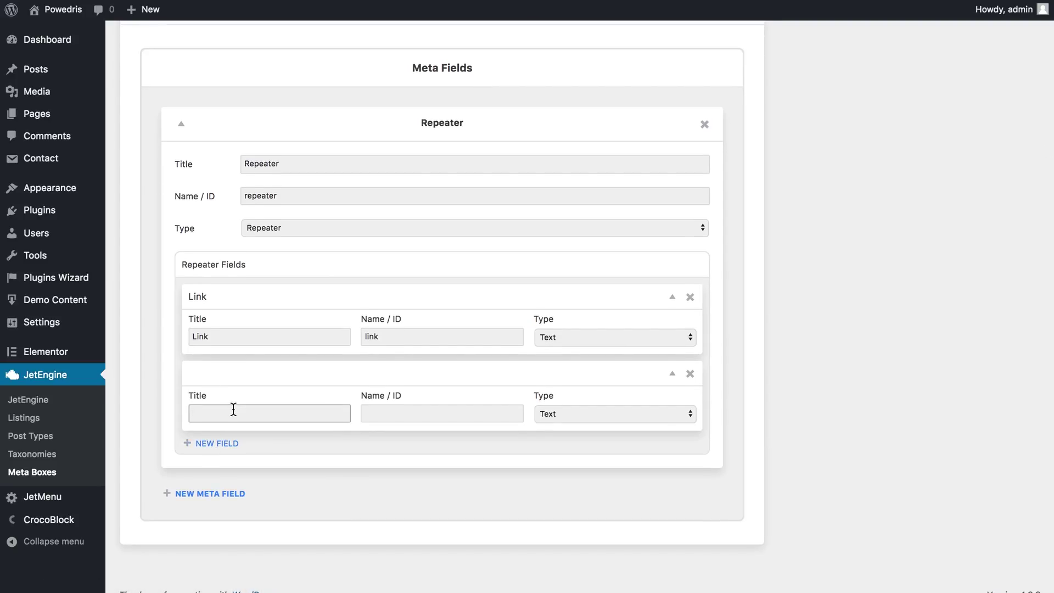
{"action": "type", "text": "Image"}
{"action": "left_click", "coordinate": [403, 413]}
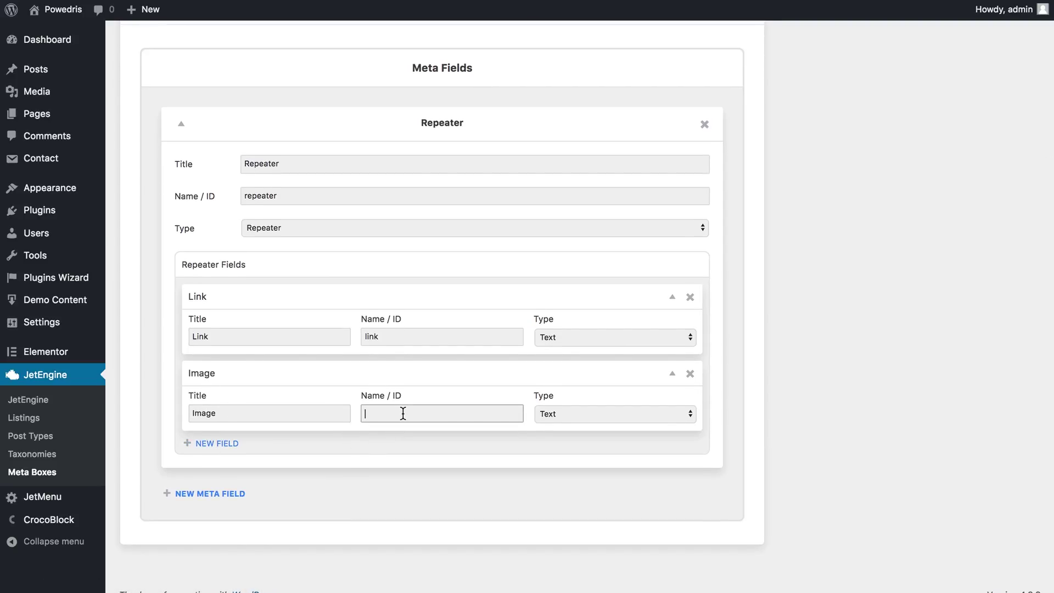
{"action": "left_click", "coordinate": [563, 414]}
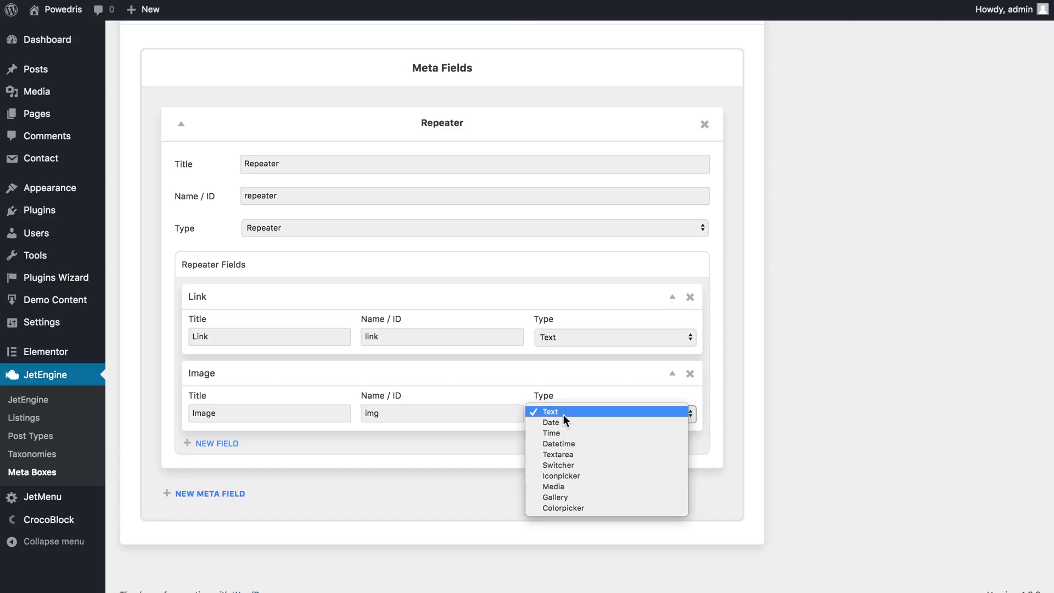
{"action": "left_click", "coordinate": [563, 486]}
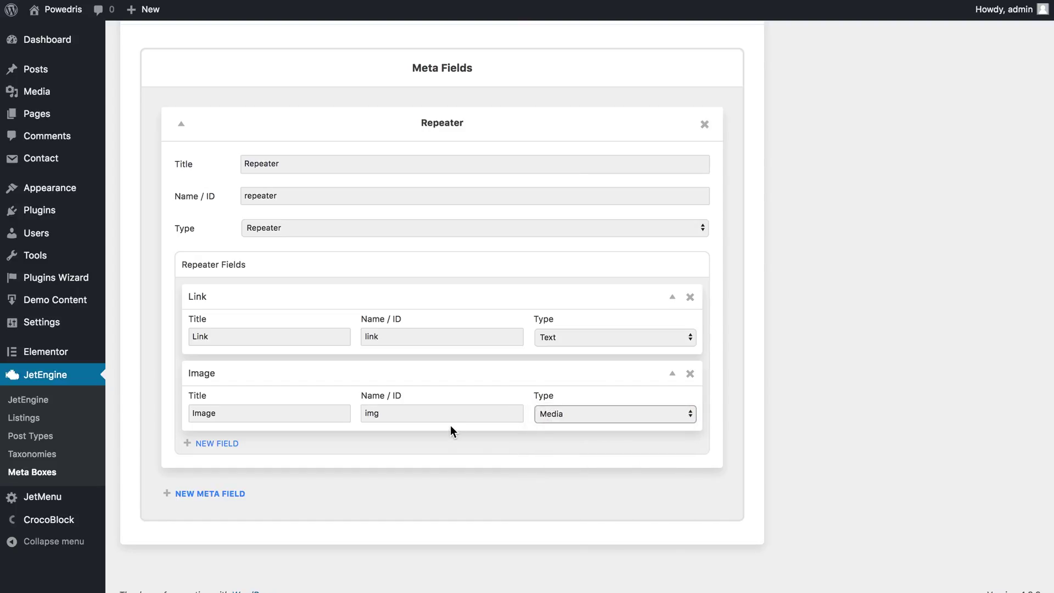
Step: Add a third sub-field, Description, with ID descr and Text type
{"action": "left_click", "coordinate": [222, 443]}
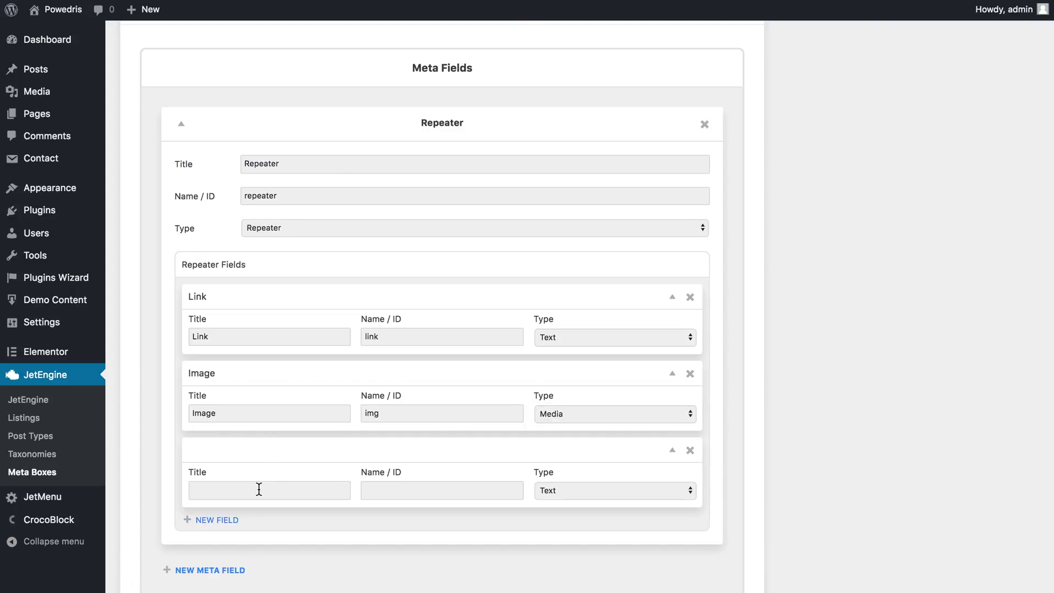
{"action": "left_click", "coordinate": [257, 490]}
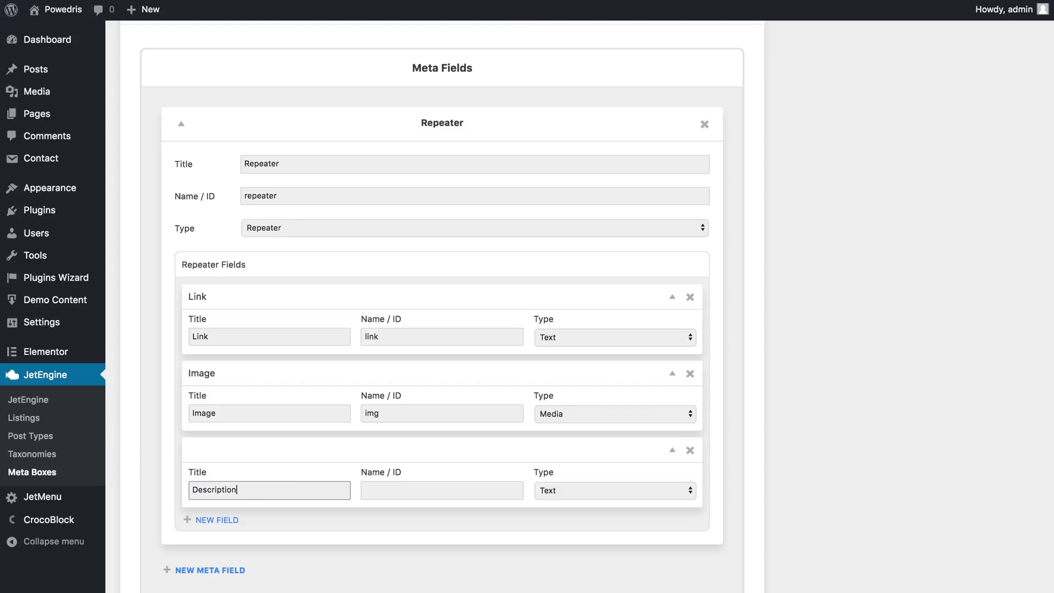
{"action": "left_click", "coordinate": [389, 490]}
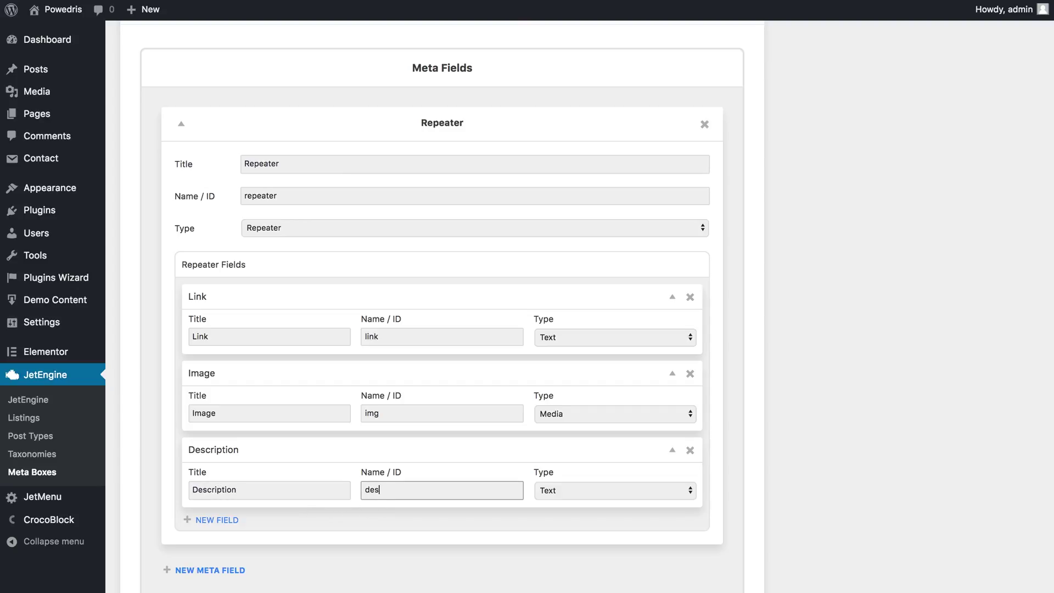
{"action": "left_click", "coordinate": [620, 490]}
{"action": "left_click", "coordinate": [547, 488]}
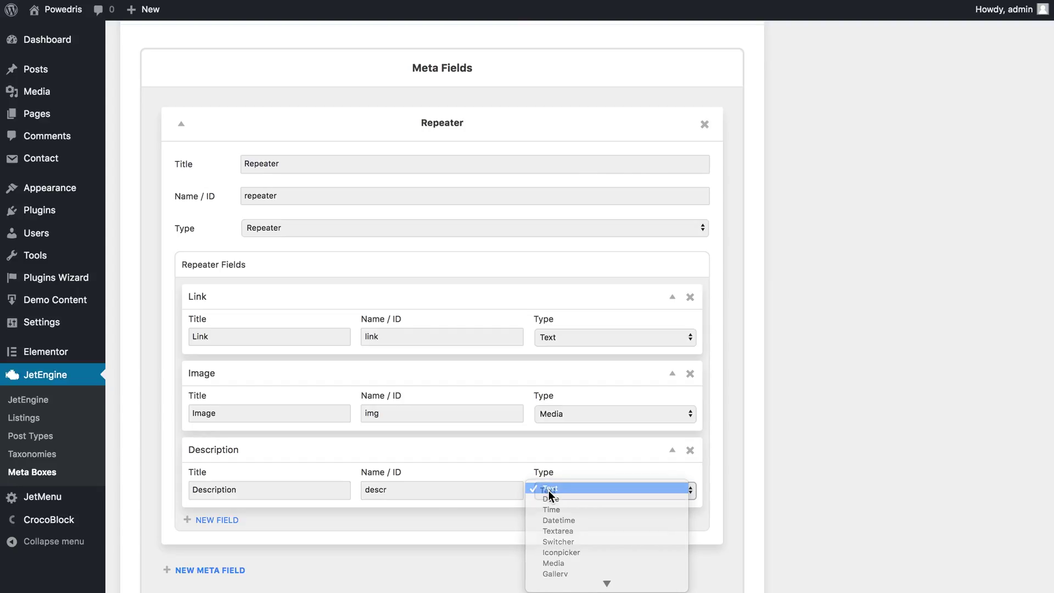
{"action": "scroll", "coordinate": [359, 482], "scroll_direction": "down", "scroll_amount": 2}
Step: Review the Link, Image and Description sub-fields, then save with ADD META BOX
{"action": "scroll", "coordinate": [359, 482], "scroll_direction": "up", "scroll_amount": 2}
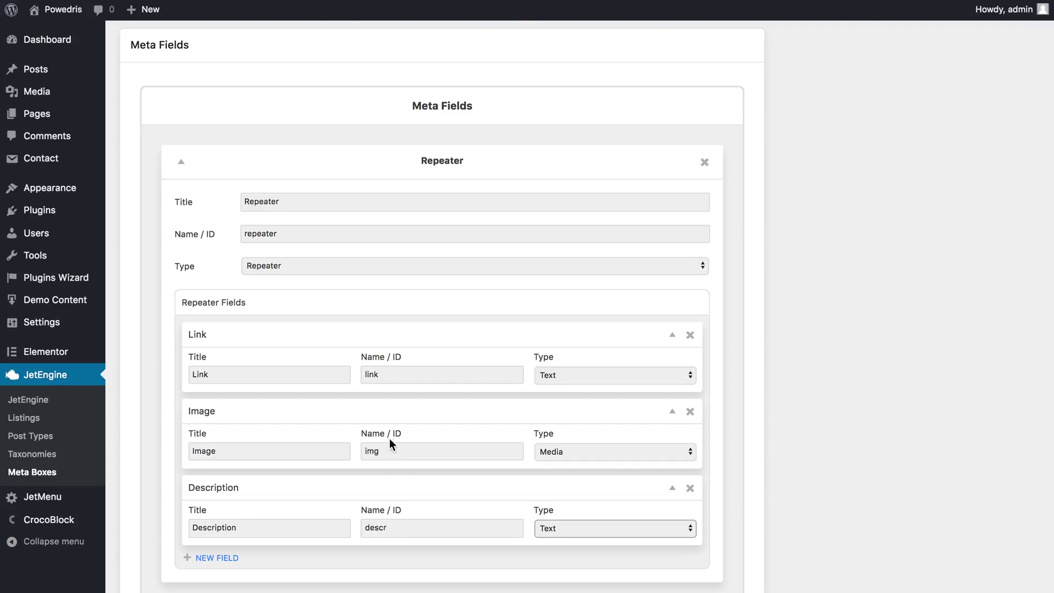
{"action": "scroll", "coordinate": [398, 282], "scroll_direction": "up", "scroll_amount": 5}
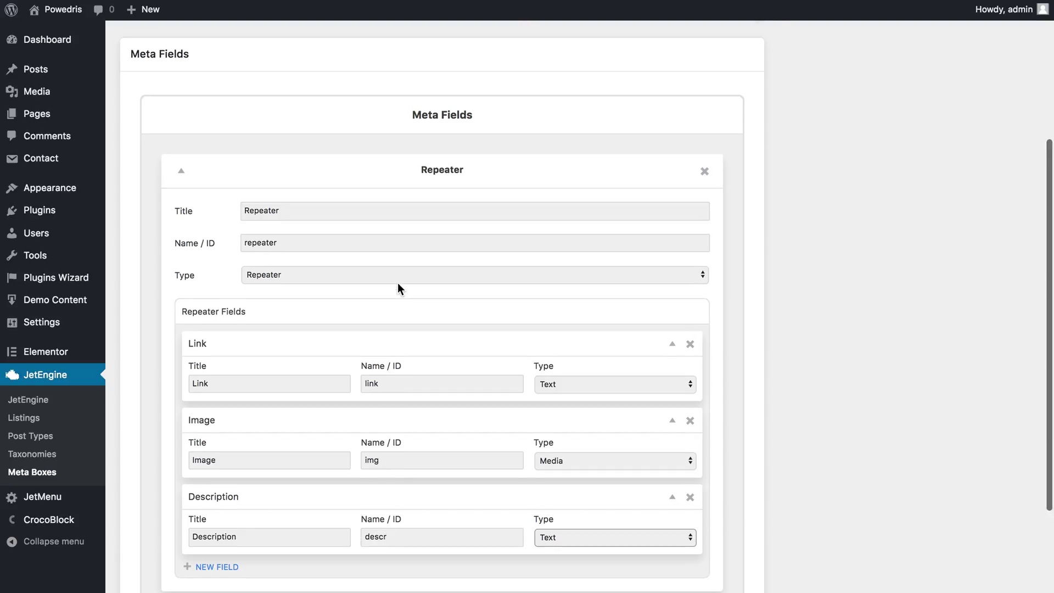
{"action": "scroll", "coordinate": [387, 235], "scroll_direction": "down", "scroll_amount": 6}
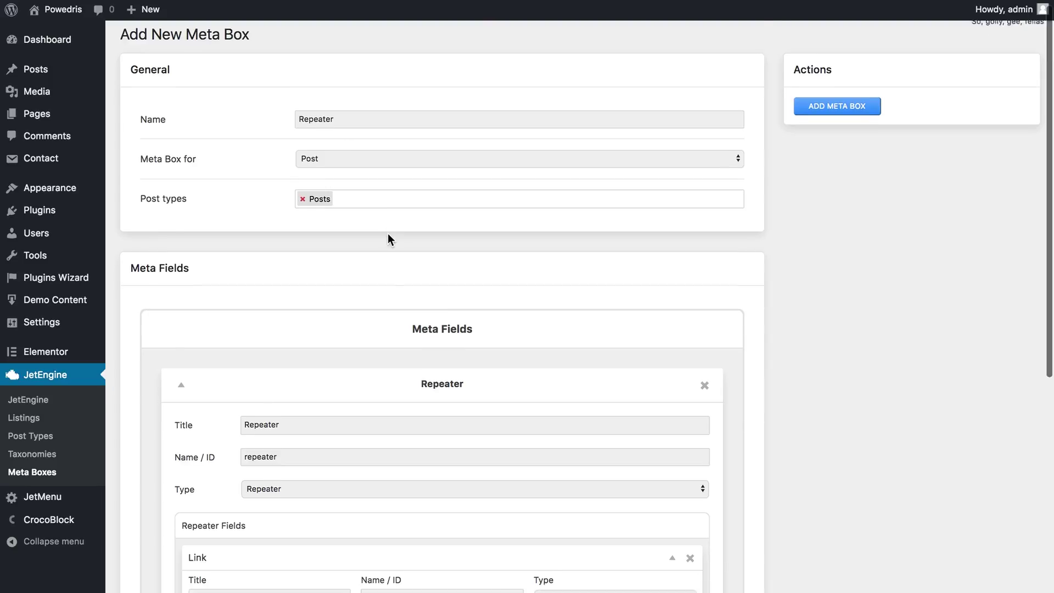
{"action": "scroll", "coordinate": [388, 237], "scroll_direction": "up", "scroll_amount": 2}
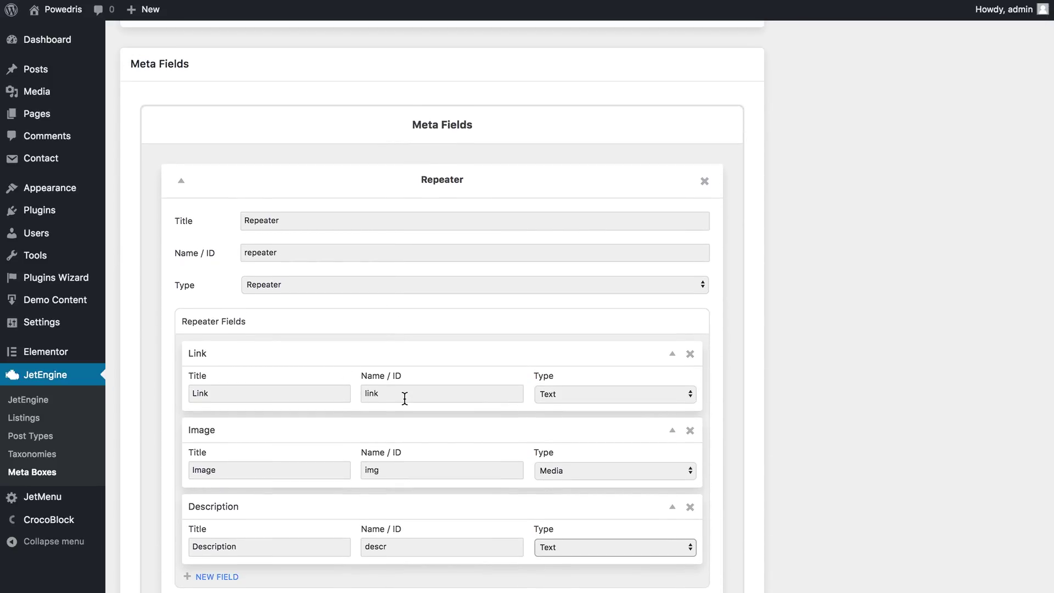
{"action": "scroll", "coordinate": [405, 399], "scroll_direction": "up", "scroll_amount": 5}
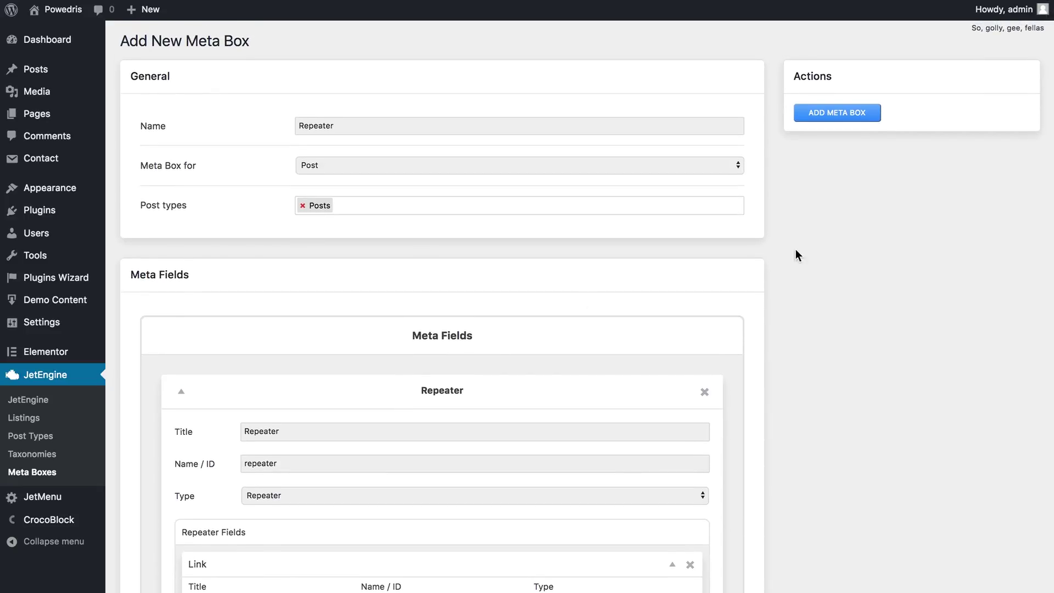
{"action": "left_click", "coordinate": [829, 117]}
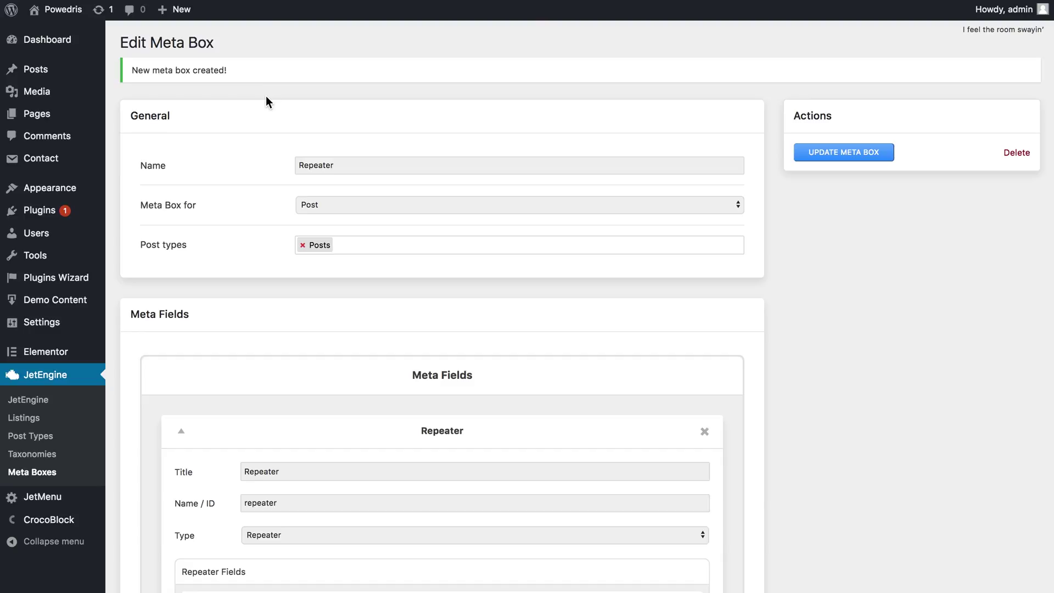
Step: Go to the All Posts list from the Posts menu
{"action": "mouse_move", "coordinate": [49, 78]}
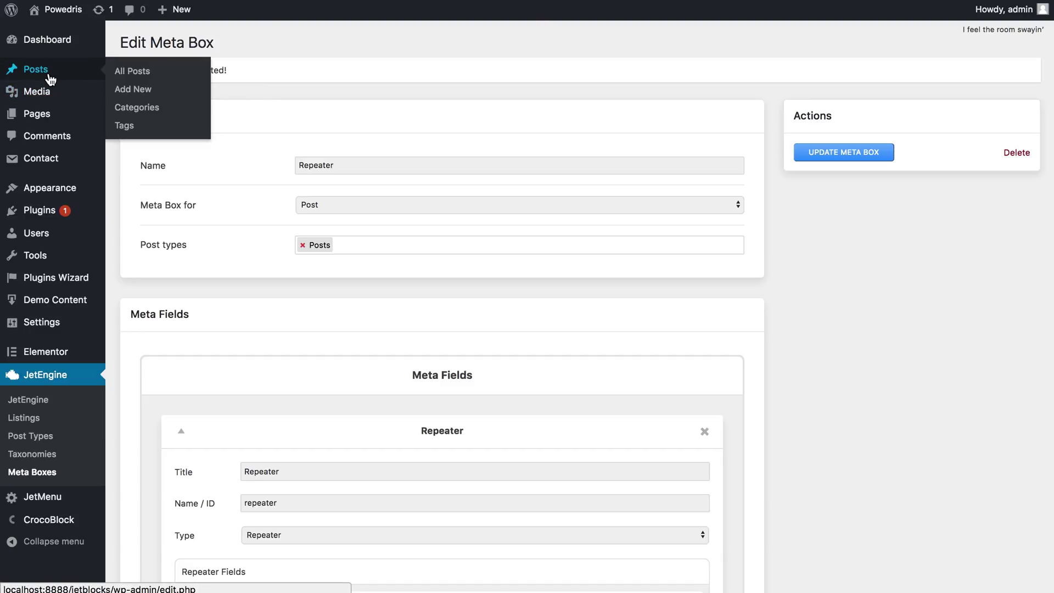
{"action": "right_click", "coordinate": [136, 74]}
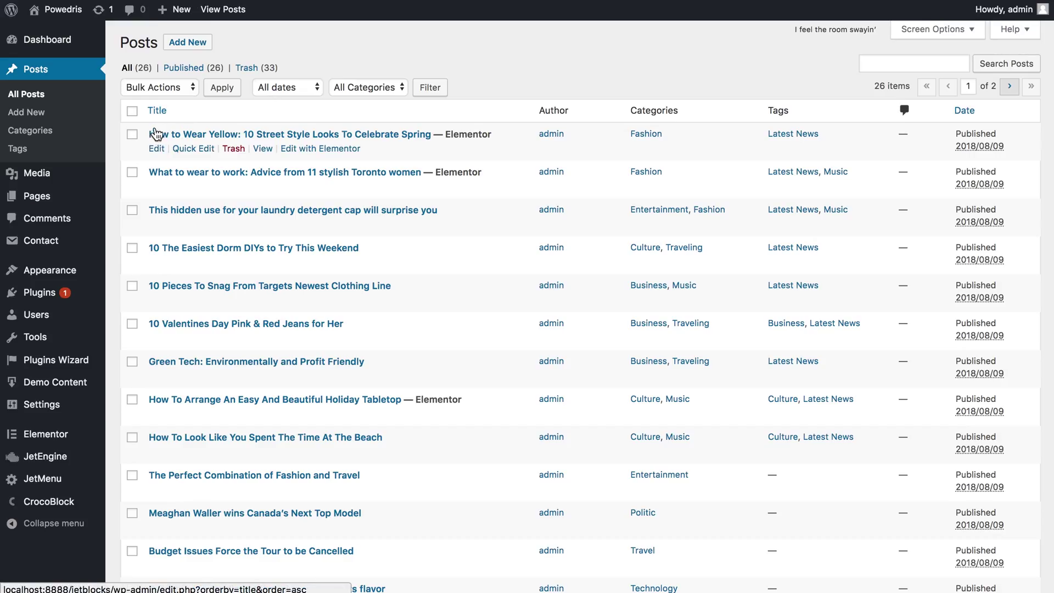
Step: Edit the How to Wear Yellow post and add a first item to its Repeater box
{"action": "left_click", "coordinate": [156, 149]}
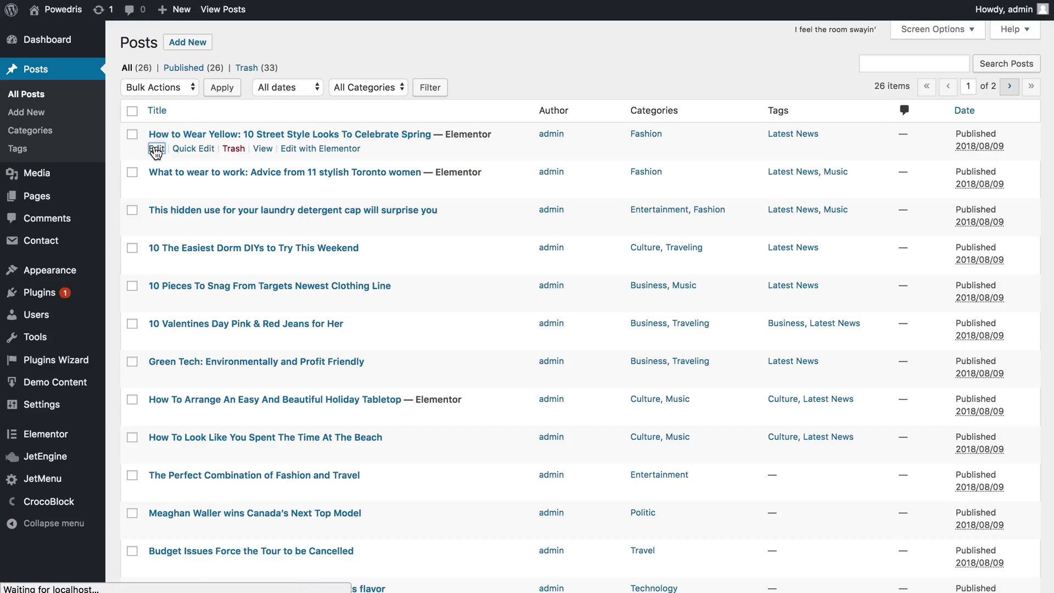
{"action": "scroll", "coordinate": [390, 236], "scroll_direction": "down", "scroll_amount": 3}
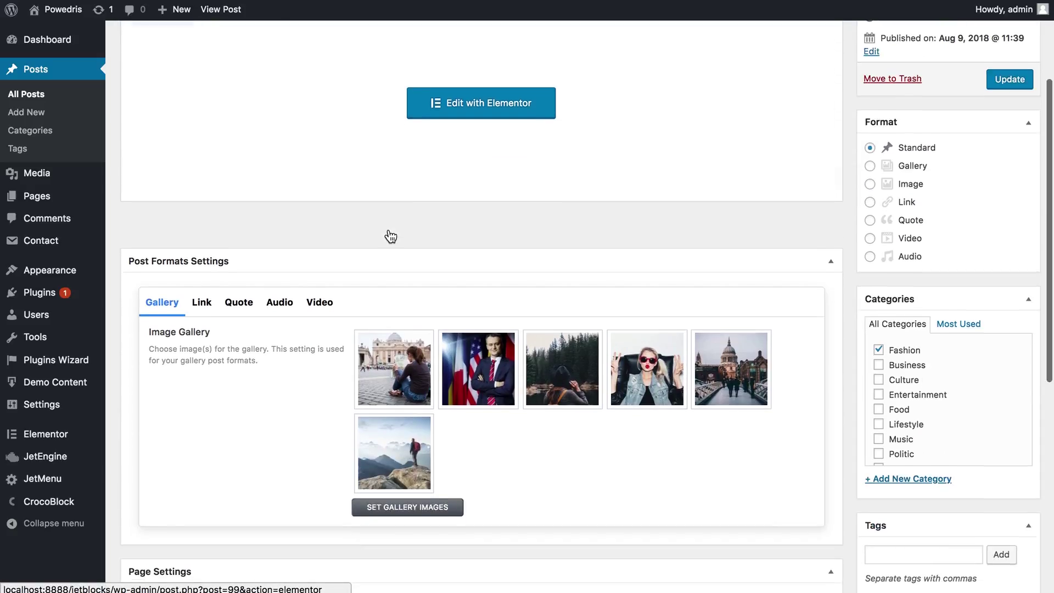
{"action": "scroll", "coordinate": [391, 236], "scroll_direction": "down", "scroll_amount": 8}
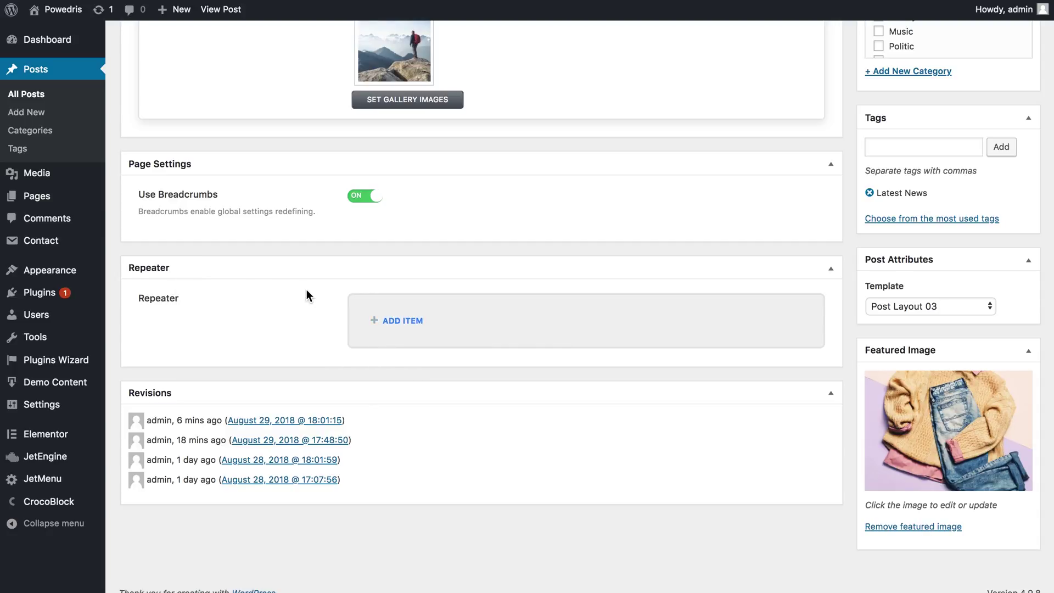
{"action": "left_click", "coordinate": [396, 322]}
{"action": "scroll", "coordinate": [417, 372], "scroll_direction": "down", "scroll_amount": 3}
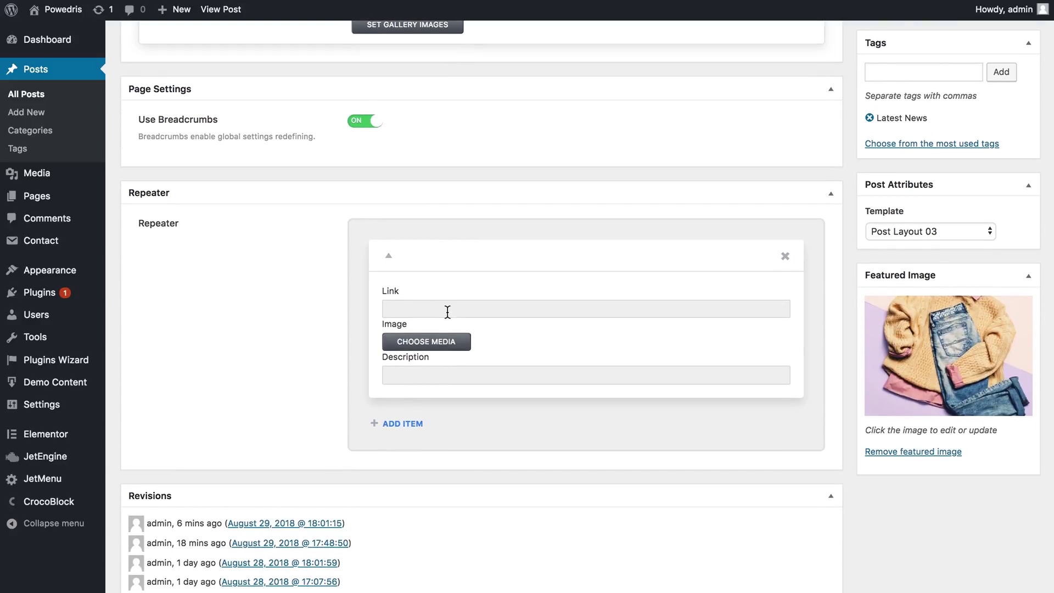
{"action": "left_click", "coordinate": [447, 311]}
Step: Fill the first item with the Instagram link, most-post-3.jpg and 'Lorem Ipsum Dolor'
{"action": "type", "text": "<a href=\"#\">My Instagram</a>"}
{"action": "scroll", "coordinate": [448, 311], "scroll_direction": "down", "scroll_amount": 1}
{"action": "left_click", "coordinate": [446, 290]}
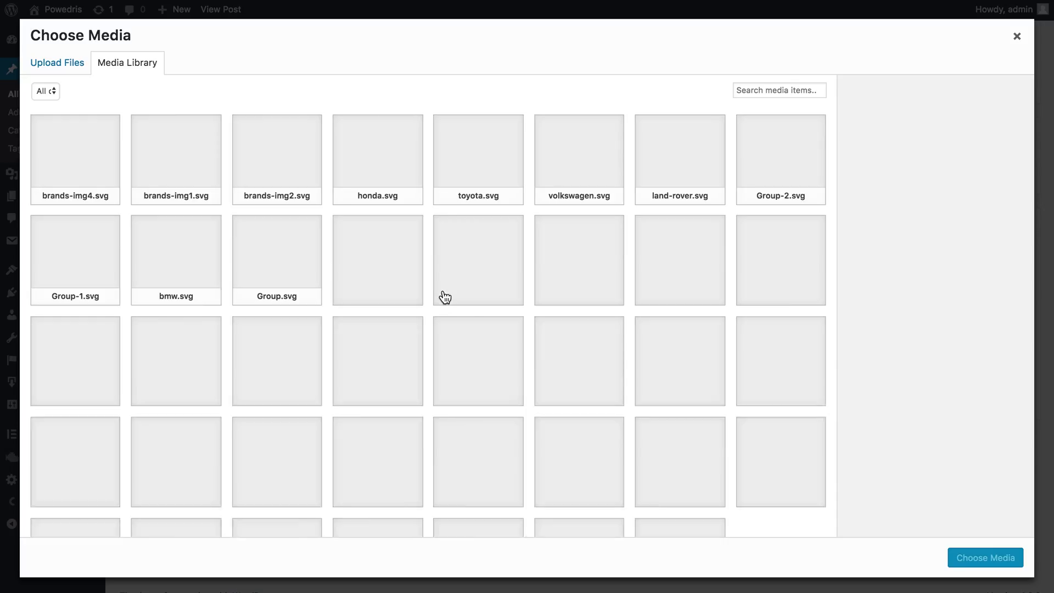
{"action": "scroll", "coordinate": [443, 295], "scroll_direction": "down", "scroll_amount": 2}
{"action": "left_click", "coordinate": [561, 262]}
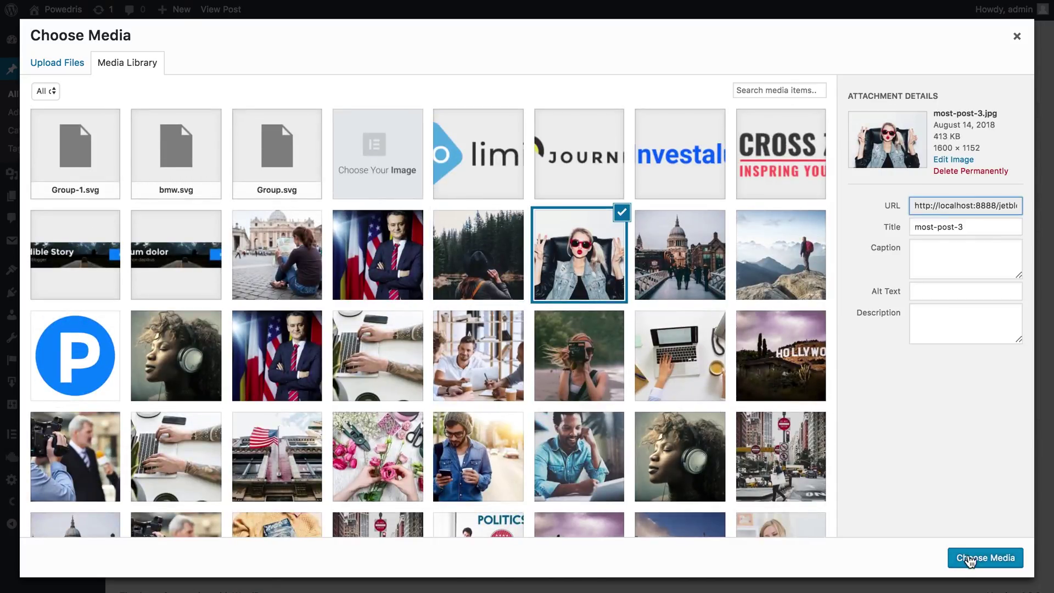
{"action": "left_click", "coordinate": [971, 557]}
{"action": "left_click", "coordinate": [636, 355]}
{"action": "type", "text": "Lorem Ipsu"}
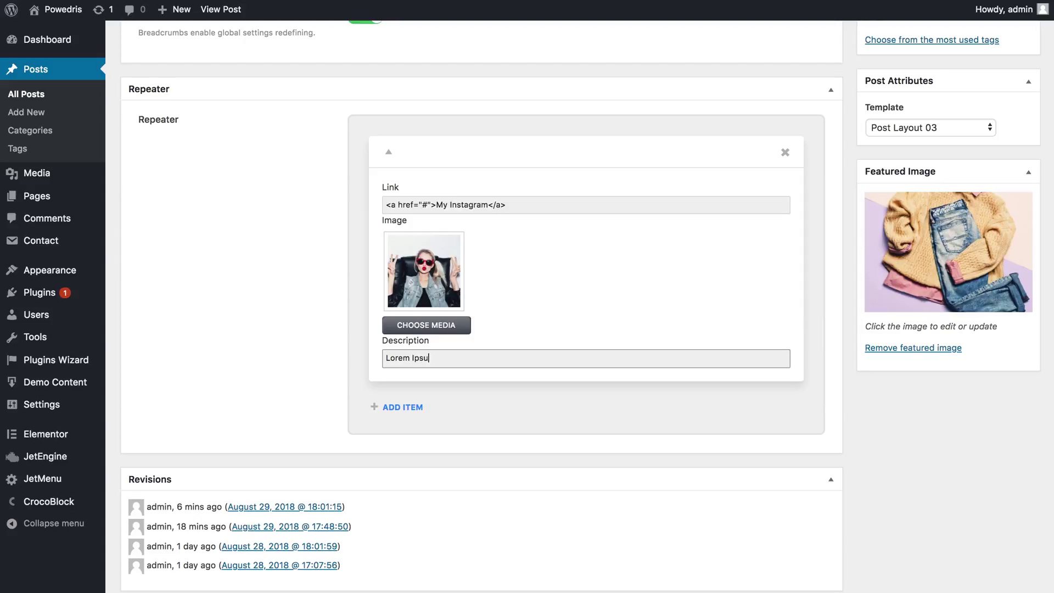
{"action": "type", "text": "m Dolor"}
Step: Add a second item with the same link, the forest photo and 'Lorem Ipsum Dolor'
{"action": "left_click", "coordinate": [406, 408]}
{"action": "scroll", "coordinate": [473, 438], "scroll_direction": "down", "scroll_amount": 2}
{"action": "left_click", "coordinate": [499, 357]}
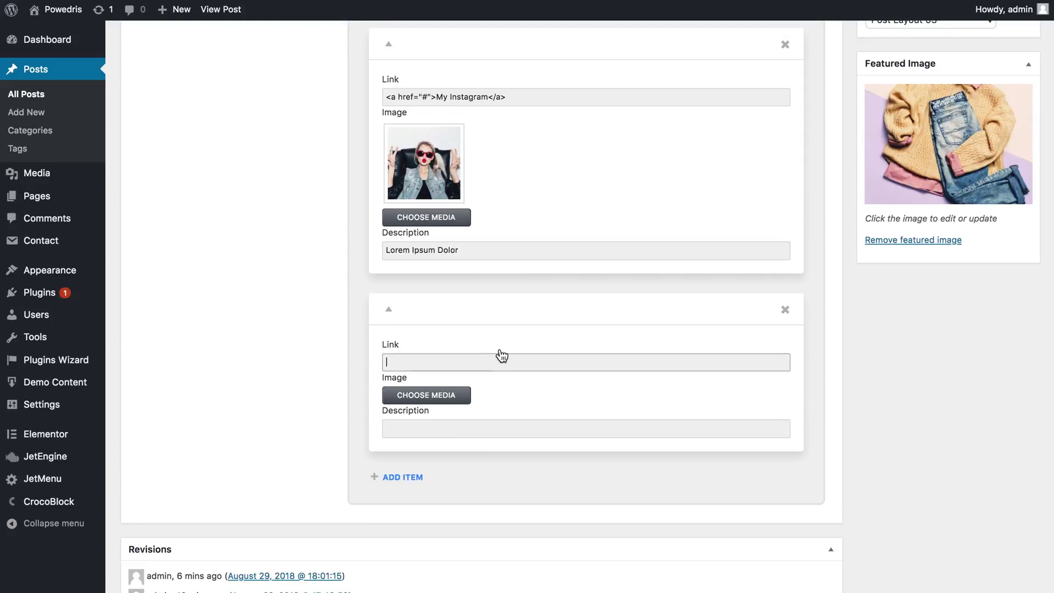
{"action": "type", "text": "<a href=\"#\">My Instagram</a>"}
{"action": "left_click", "coordinate": [457, 402]}
{"action": "left_click", "coordinate": [478, 357]}
{"action": "left_click", "coordinate": [986, 558]}
{"action": "left_click", "coordinate": [517, 514]}
{"action": "type", "text": "Lorem "}
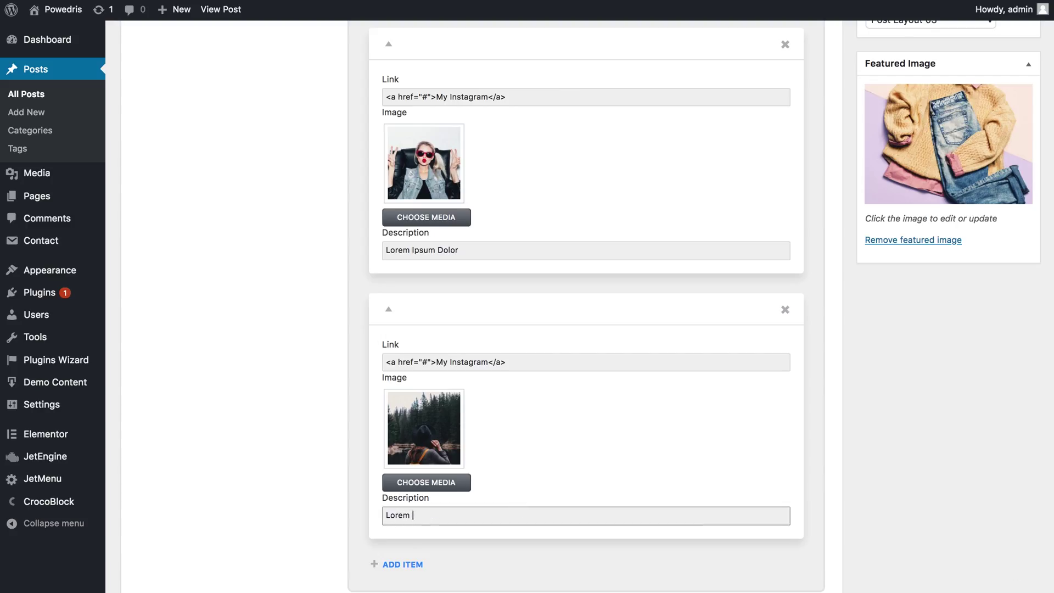
{"action": "type", "text": "Ipsum Dolor"}
{"action": "scroll", "coordinate": [567, 492], "scroll_direction": "down", "scroll_amount": 3}
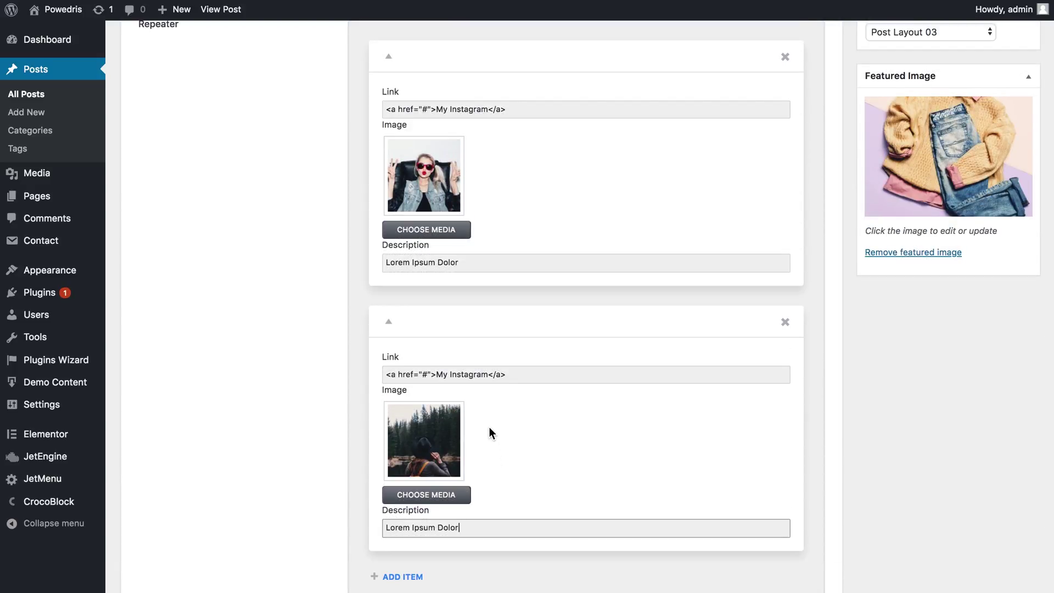
{"action": "scroll", "coordinate": [522, 337], "scroll_direction": "up", "scroll_amount": 15}
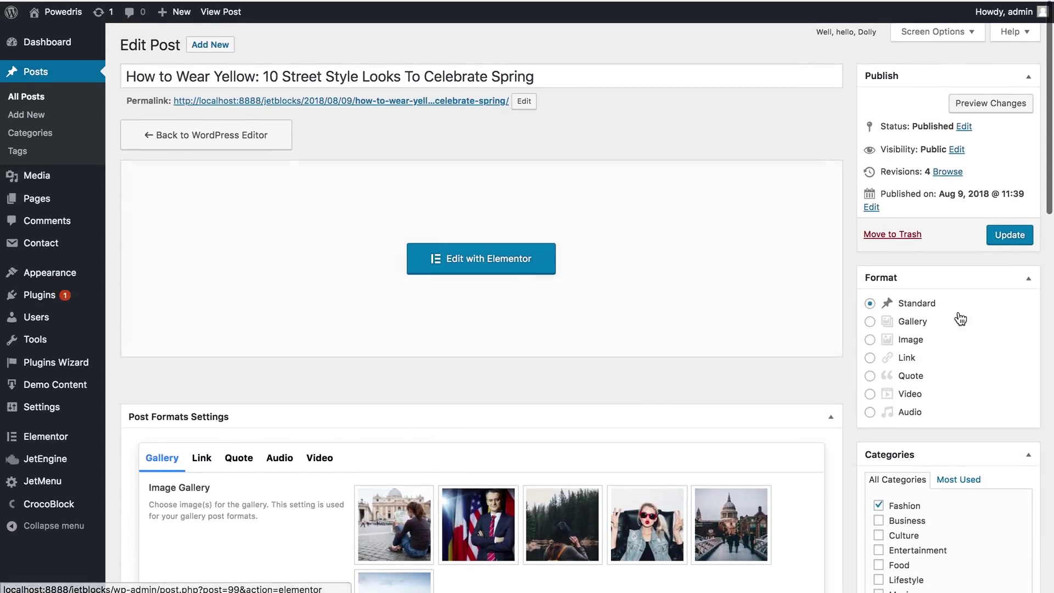
Step: Update the How to Wear Yellow post and open it in Elementor
{"action": "left_click", "coordinate": [1014, 234]}
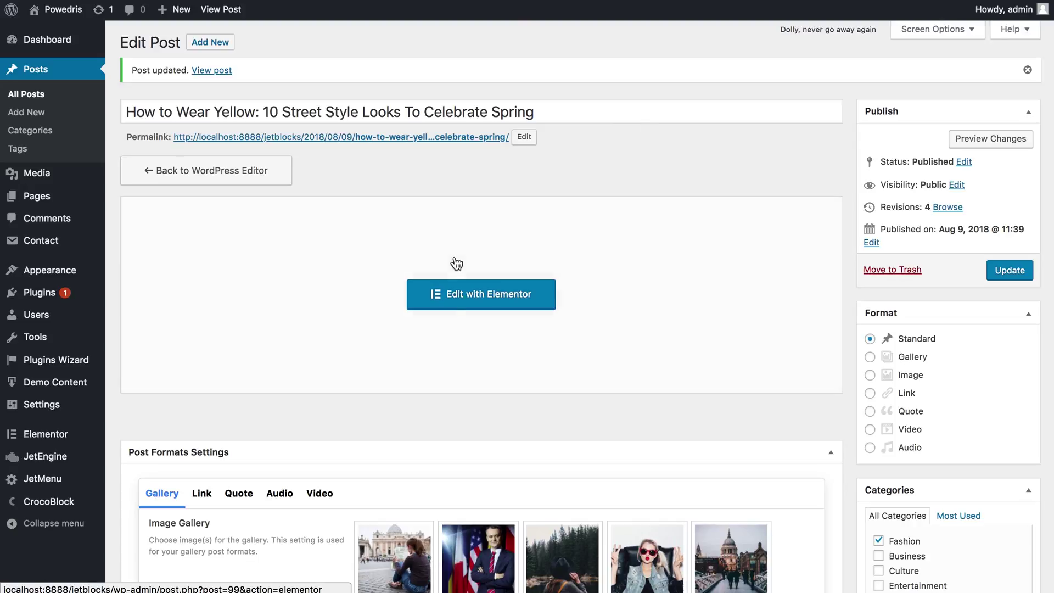
{"action": "left_click", "coordinate": [482, 305]}
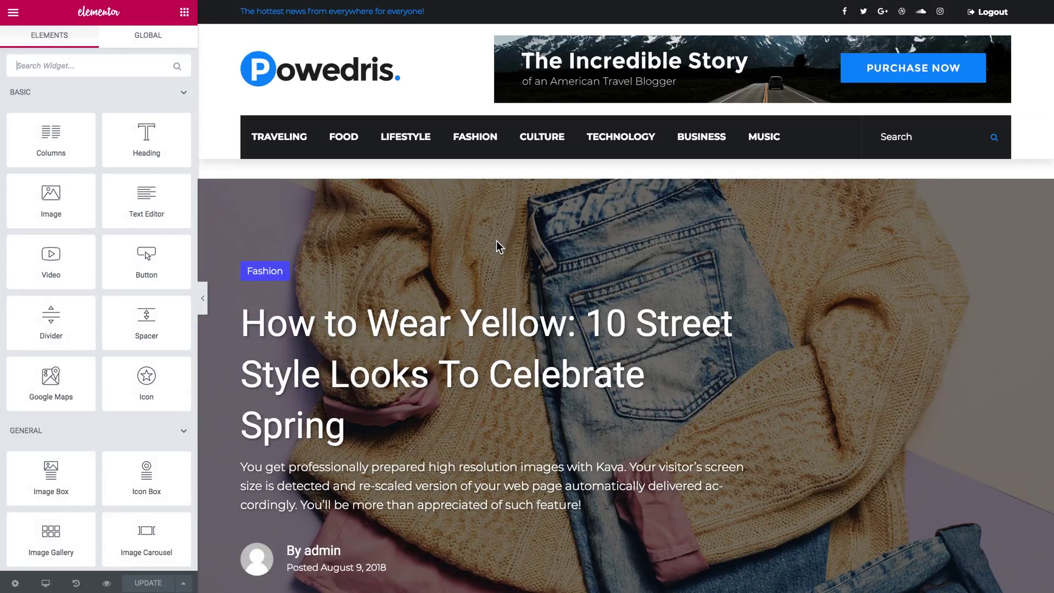
Step: Place a Dynamic Repeater widget below the post text with Source set to Repeater
{"action": "scroll", "coordinate": [466, 258], "scroll_direction": "down", "scroll_amount": 20}
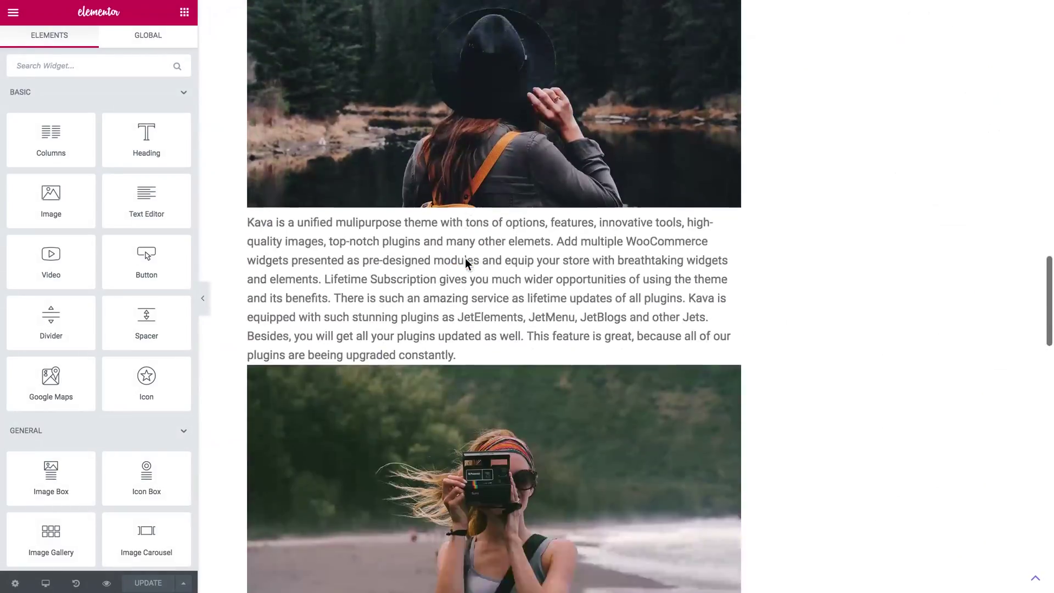
{"action": "scroll", "coordinate": [465, 262], "scroll_direction": "up", "scroll_amount": 7}
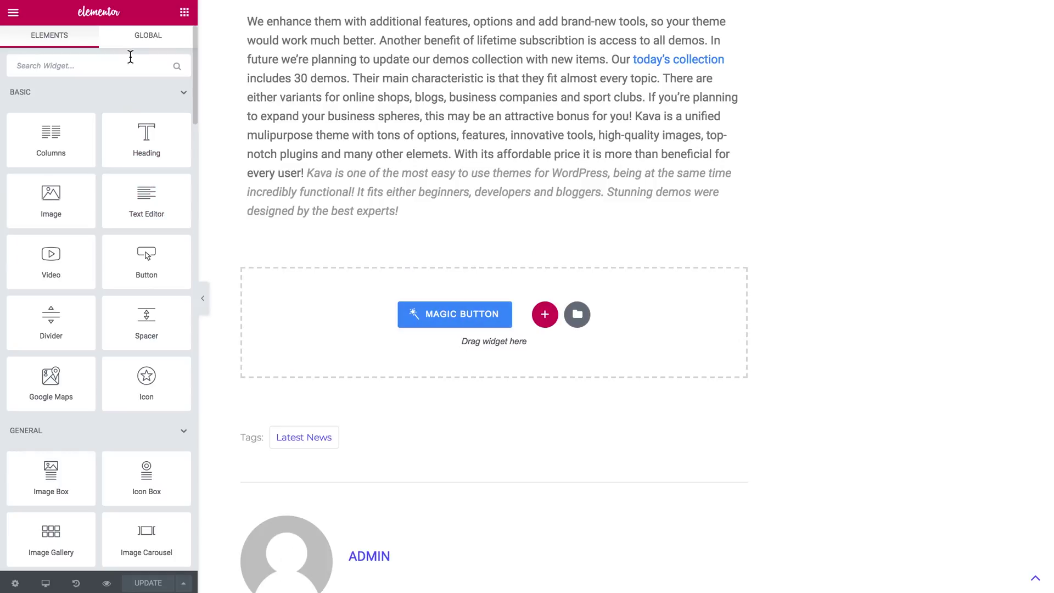
{"action": "type", "text": "dyna"}
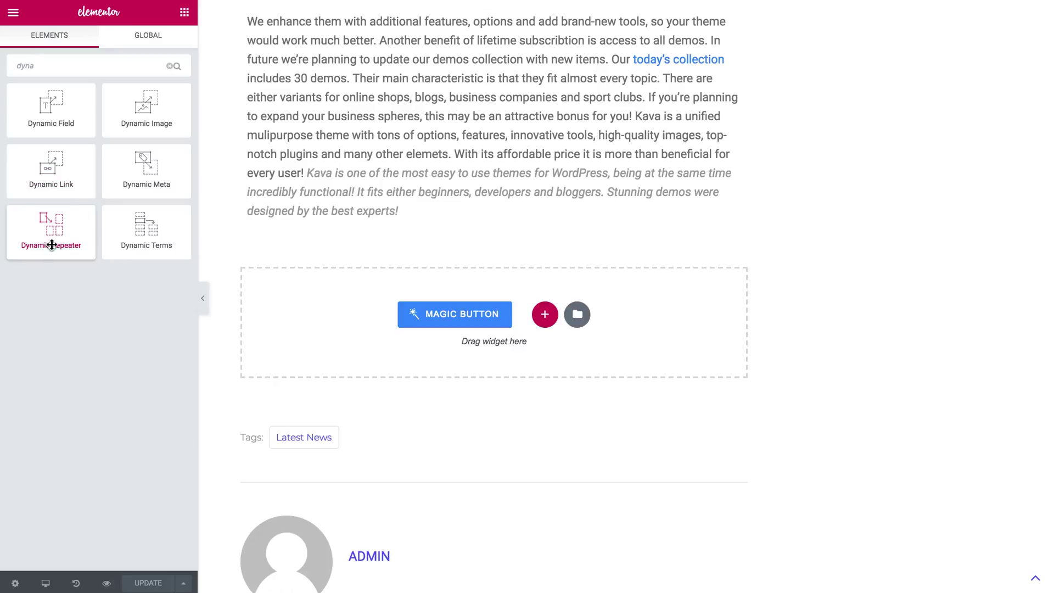
{"action": "left_click_drag", "start_coordinate": [31, 233], "coordinate": [324, 317]}
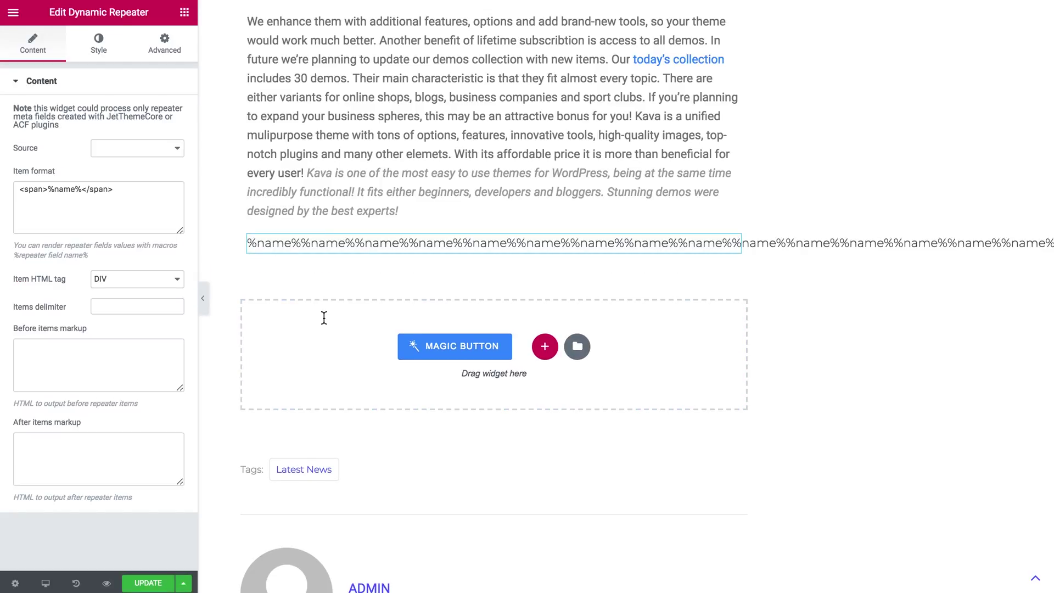
{"action": "left_click", "coordinate": [156, 154]}
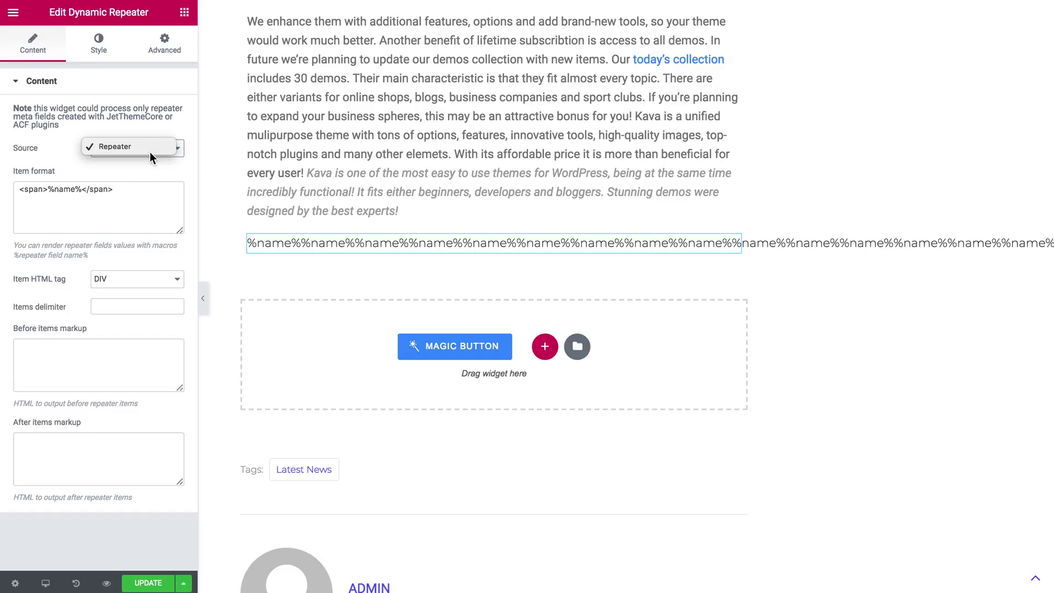
{"action": "left_click", "coordinate": [117, 146]}
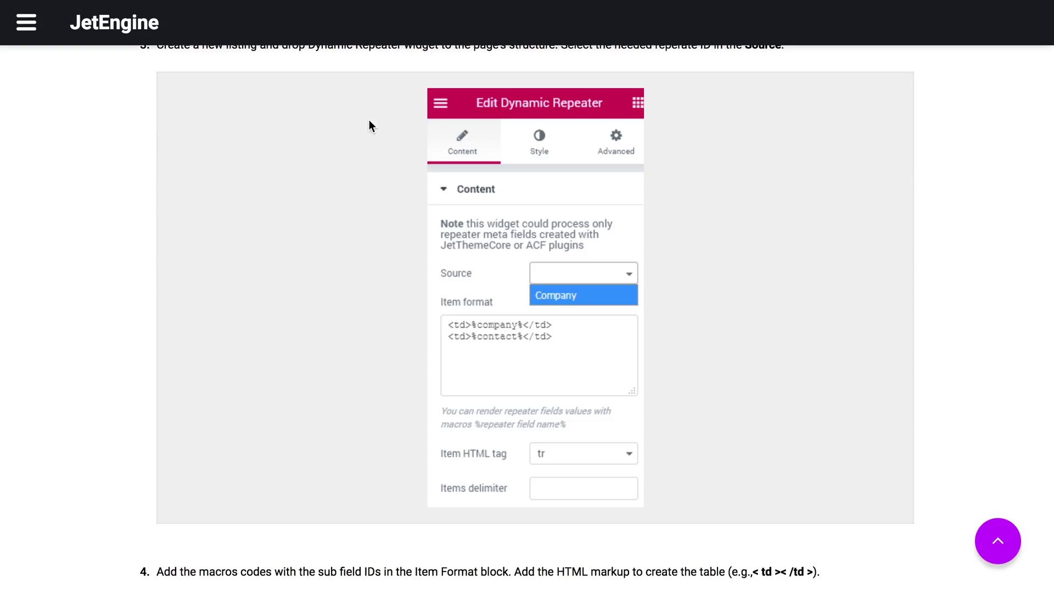
Step: Jump to the top of the Dynamic Repeater article using the documentation's table of contents
{"action": "left_click", "coordinate": [26, 22]}
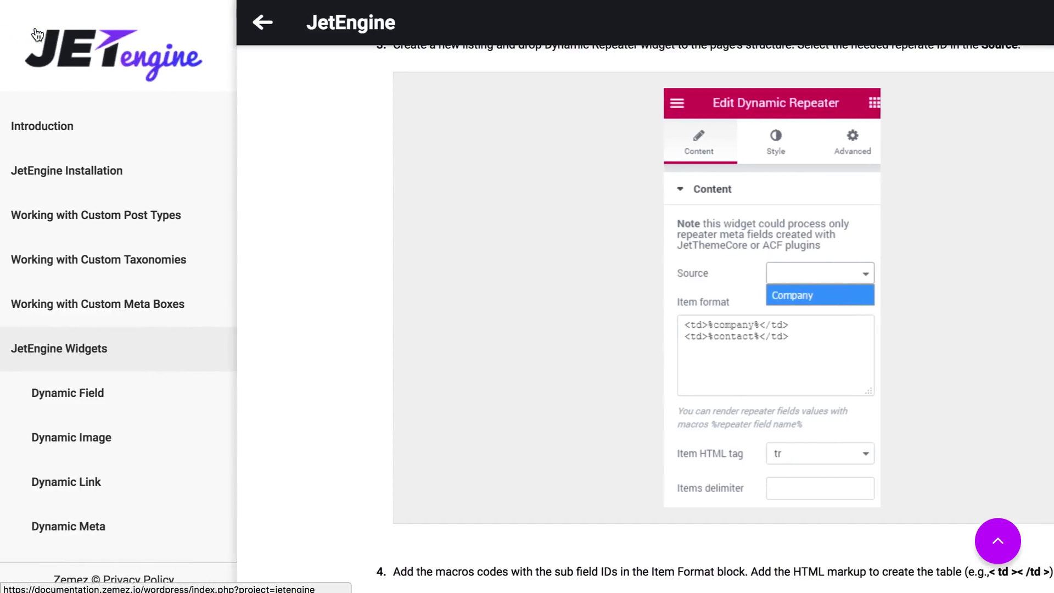
{"action": "scroll", "coordinate": [104, 367], "scroll_direction": "down", "scroll_amount": 4}
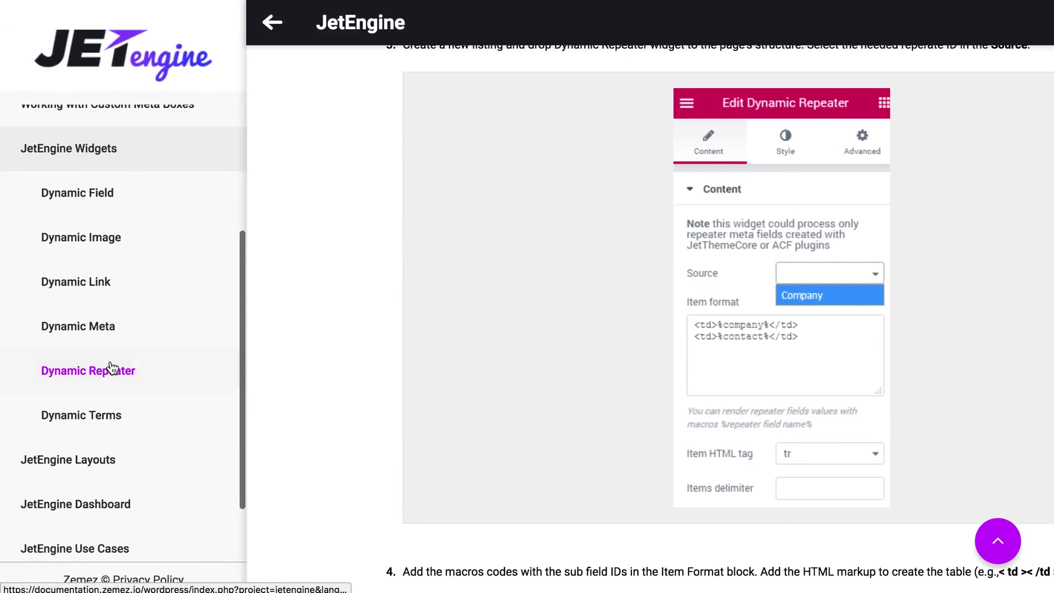
{"action": "left_click", "coordinate": [83, 382]}
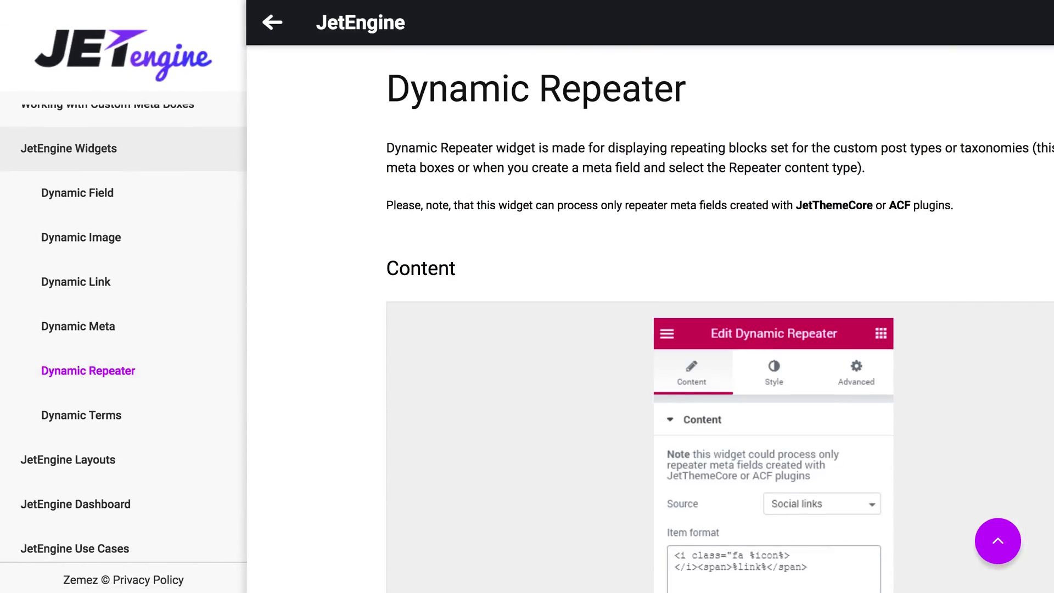
{"action": "left_click", "coordinate": [272, 23]}
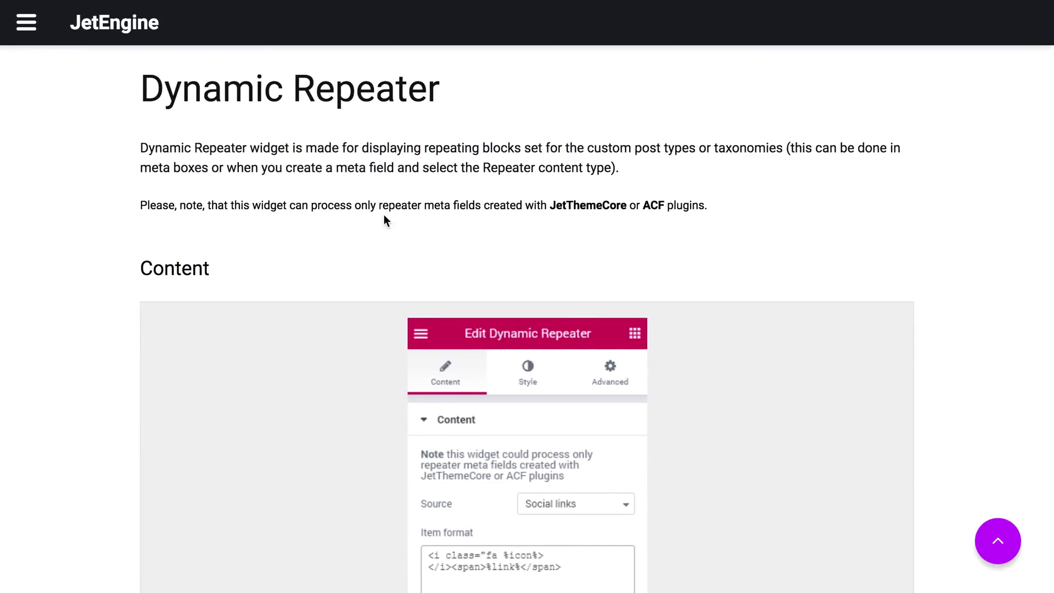
Step: Scroll down the repeater guide past steps 3–7 to the Images section
{"action": "scroll", "coordinate": [420, 236], "scroll_direction": "down", "scroll_amount": 5}
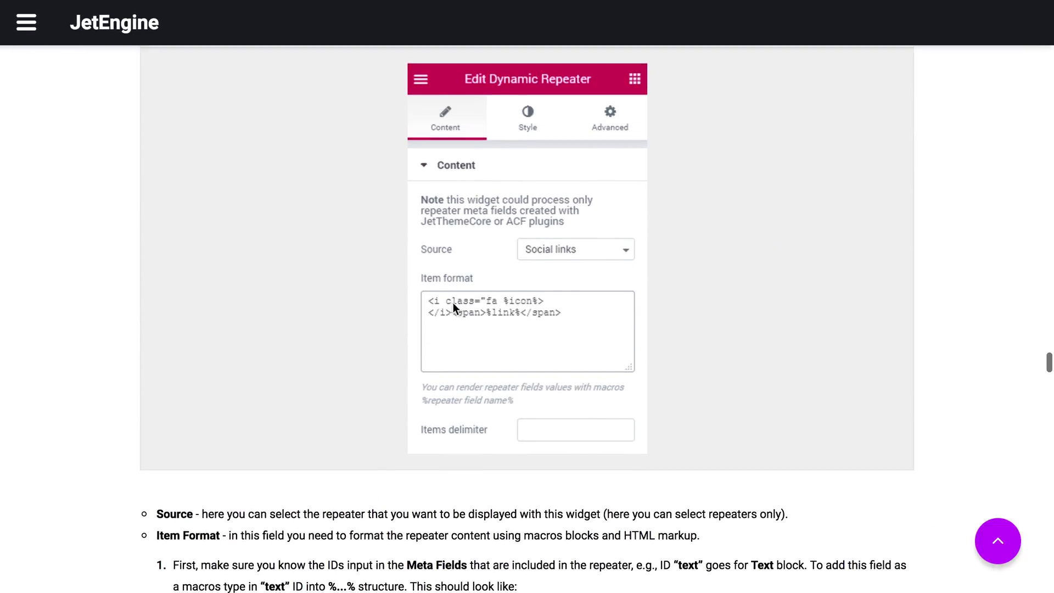
{"action": "scroll", "coordinate": [539, 323], "scroll_direction": "down", "scroll_amount": 2}
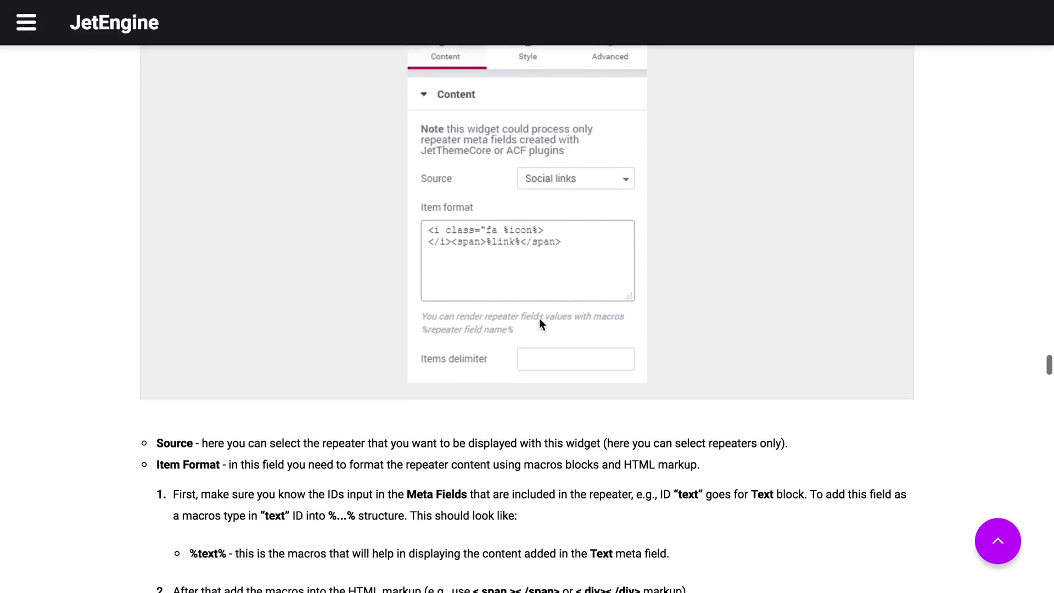
{"action": "scroll", "coordinate": [539, 323], "scroll_direction": "up", "scroll_amount": 2}
{"action": "scroll", "coordinate": [540, 323], "scroll_direction": "up", "scroll_amount": 2}
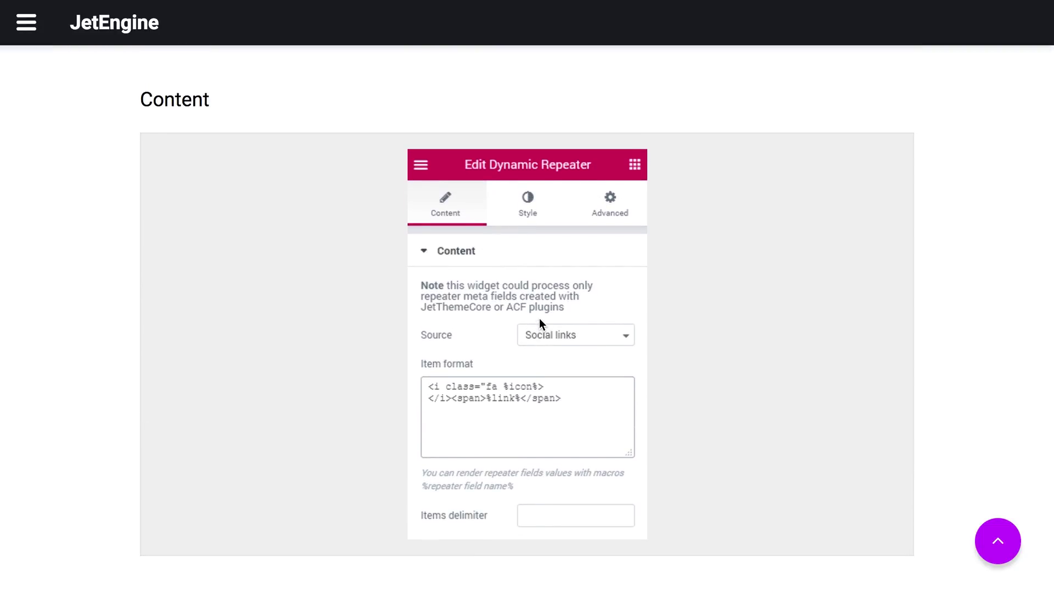
{"action": "scroll", "coordinate": [539, 323], "scroll_direction": "down", "scroll_amount": 4}
{"action": "scroll", "coordinate": [539, 321], "scroll_direction": "down", "scroll_amount": 7}
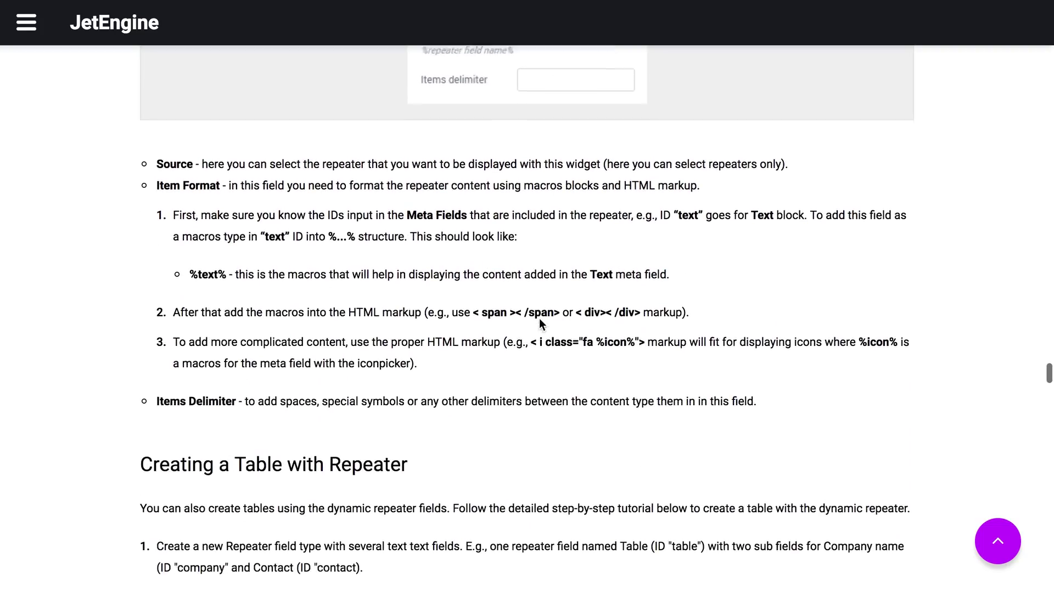
{"action": "scroll", "coordinate": [539, 318], "scroll_direction": "down", "scroll_amount": 5}
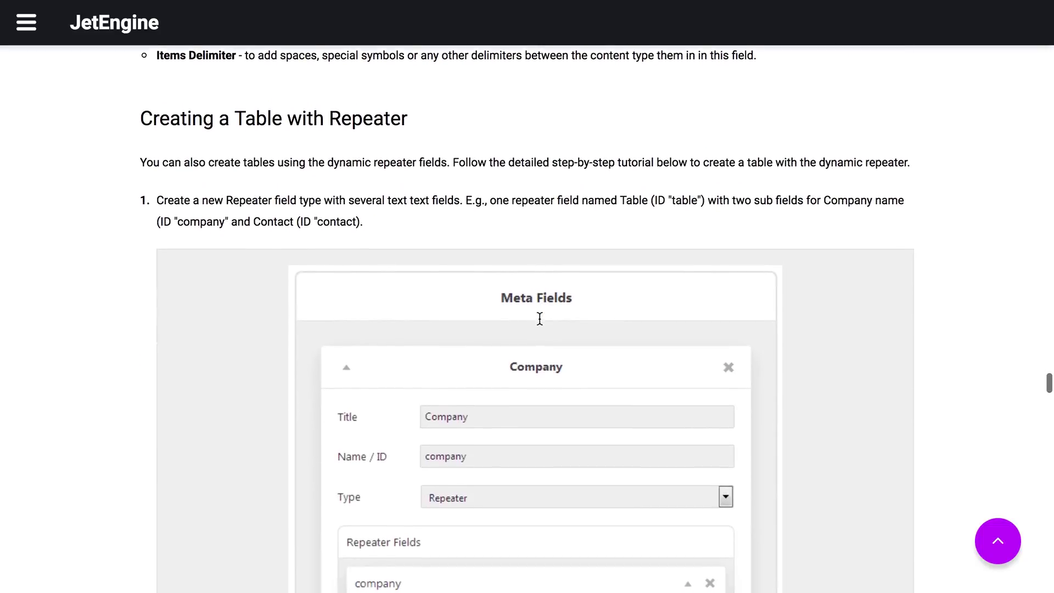
{"action": "scroll", "coordinate": [540, 318], "scroll_direction": "down", "scroll_amount": 14}
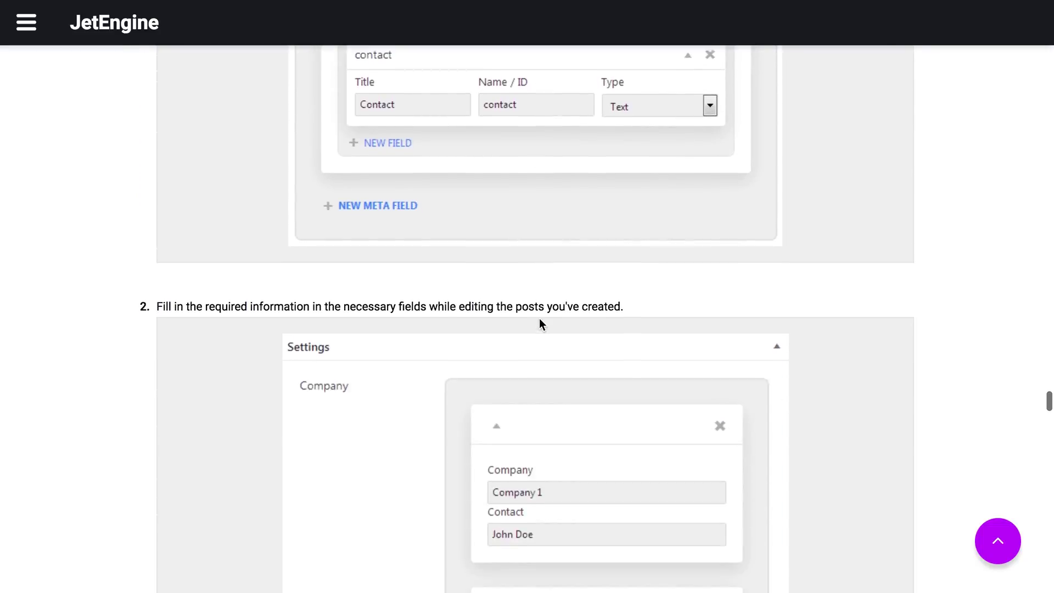
{"action": "scroll", "coordinate": [540, 322], "scroll_direction": "down", "scroll_amount": 5}
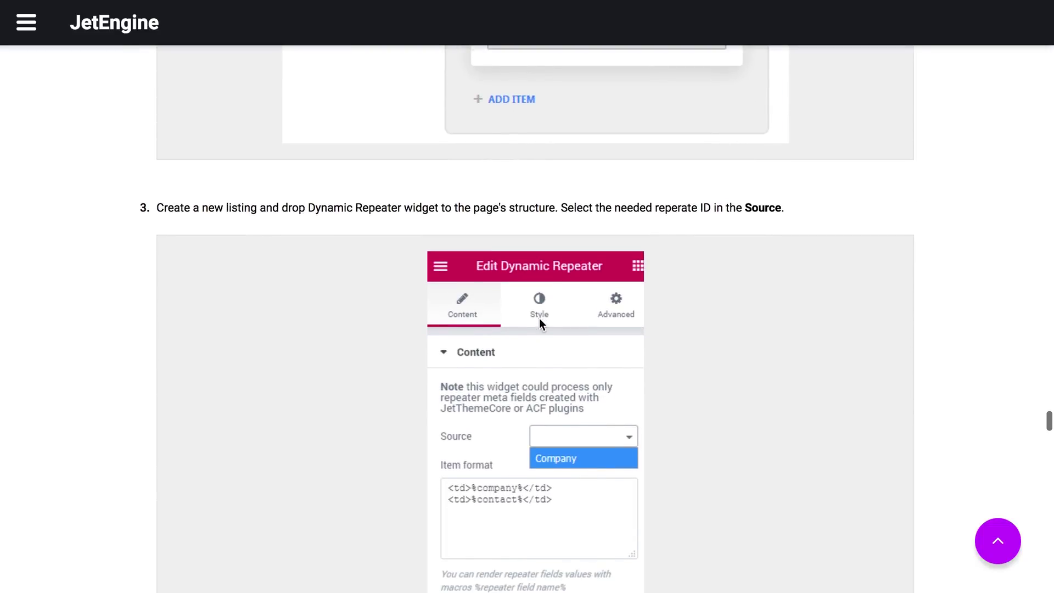
{"action": "scroll", "coordinate": [539, 324], "scroll_direction": "up", "scroll_amount": 16}
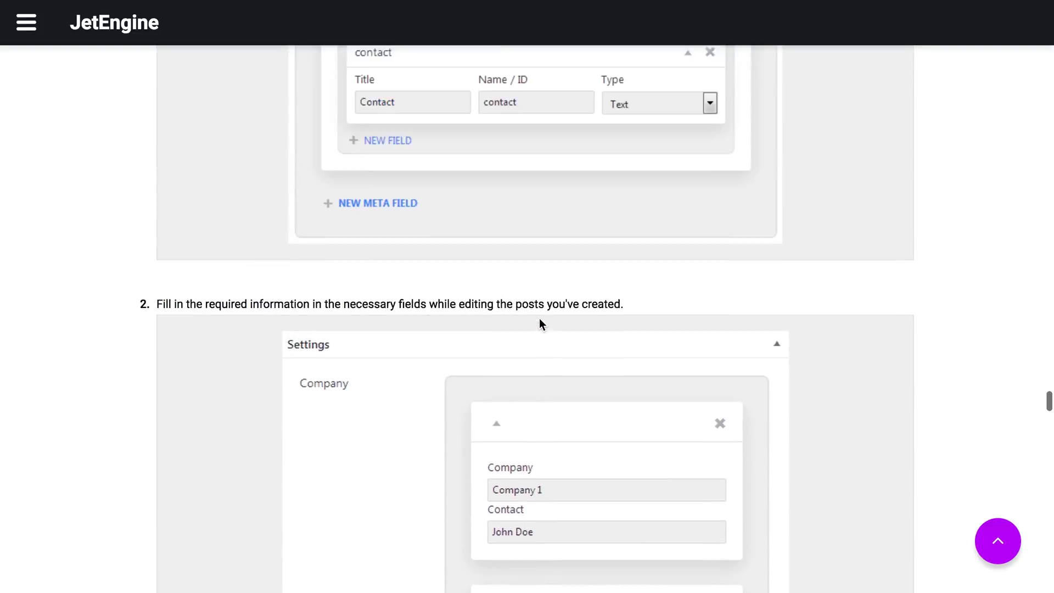
{"action": "scroll", "coordinate": [539, 323], "scroll_direction": "down", "scroll_amount": 17}
{"action": "scroll", "coordinate": [539, 320], "scroll_direction": "down", "scroll_amount": 15}
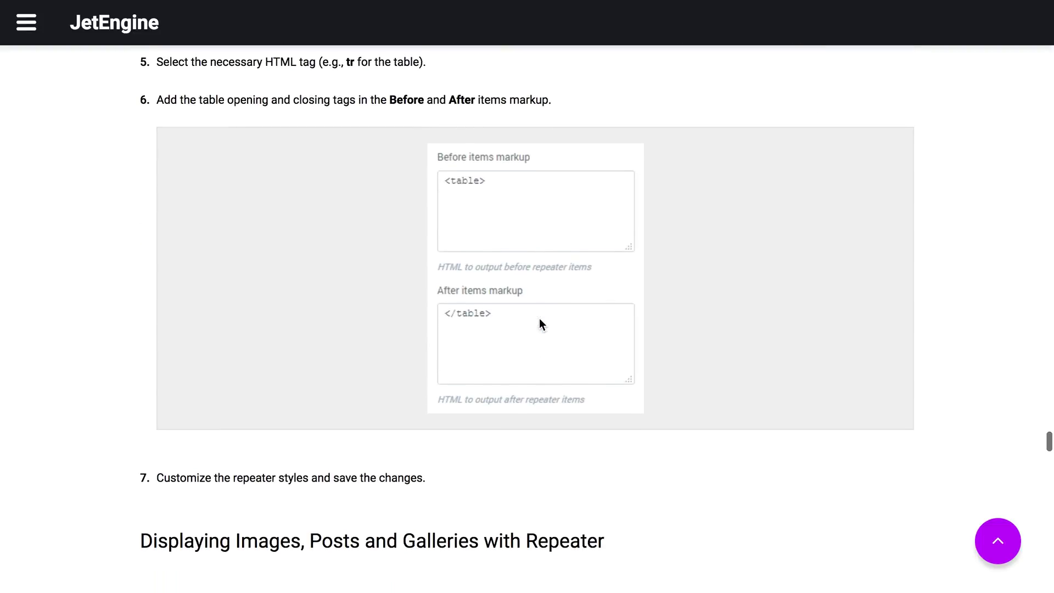
{"action": "scroll", "coordinate": [539, 324], "scroll_direction": "down", "scroll_amount": 1}
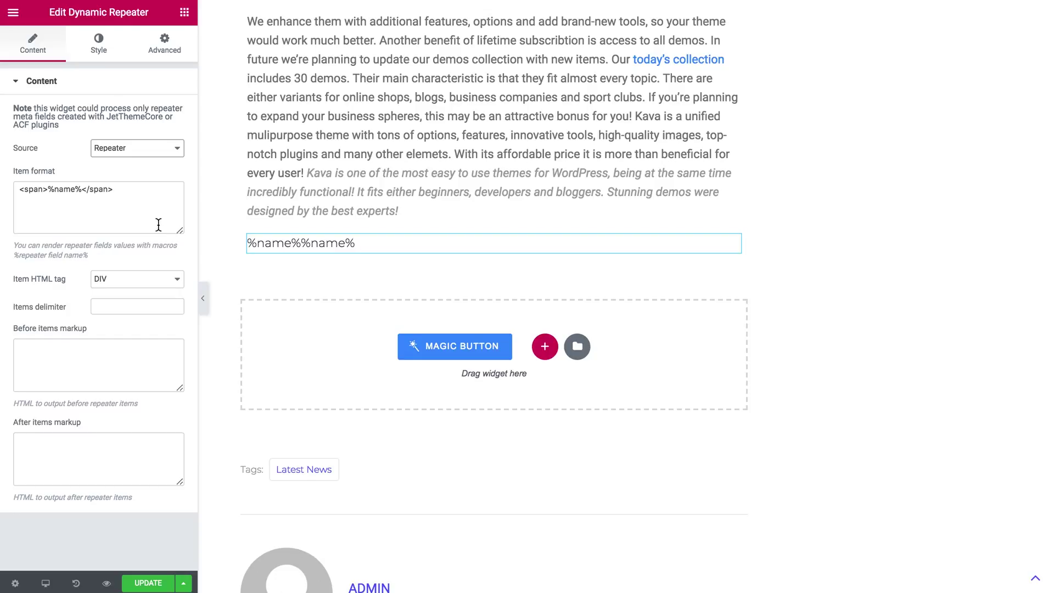
Step: Change the Item format macro from %name% to %link% and start a new second line
{"action": "double_click", "coordinate": [62, 189]}
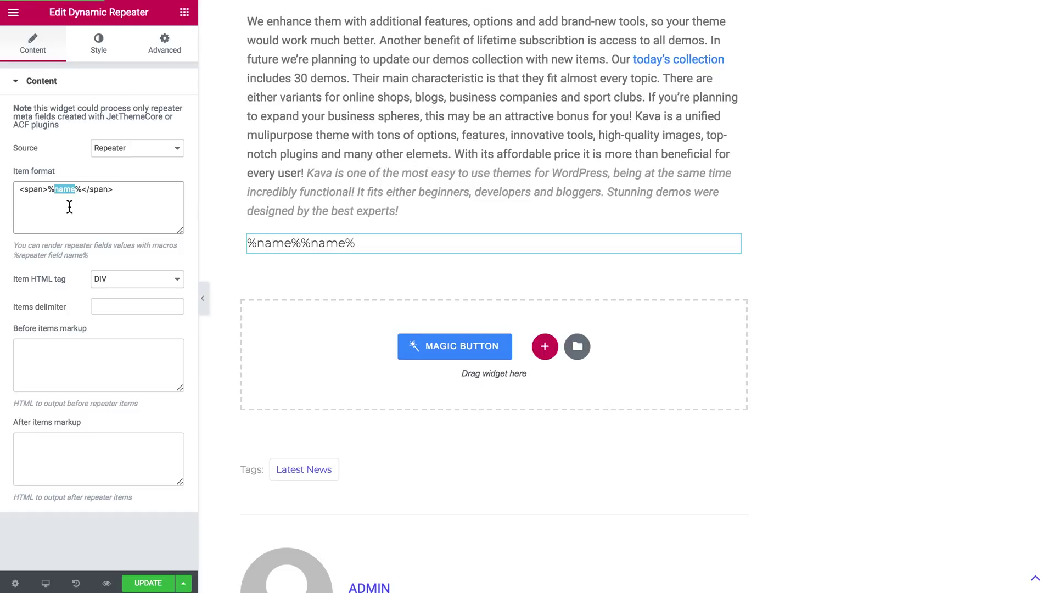
{"action": "type", "text": "link"}
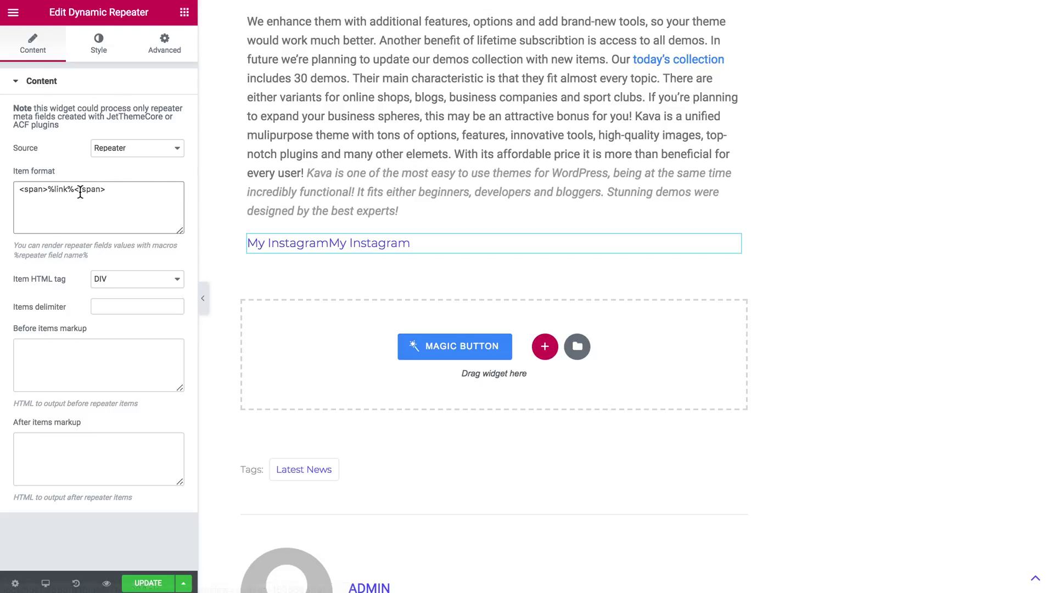
{"action": "left_click", "coordinate": [116, 191]}
{"action": "key", "text": "Return"}
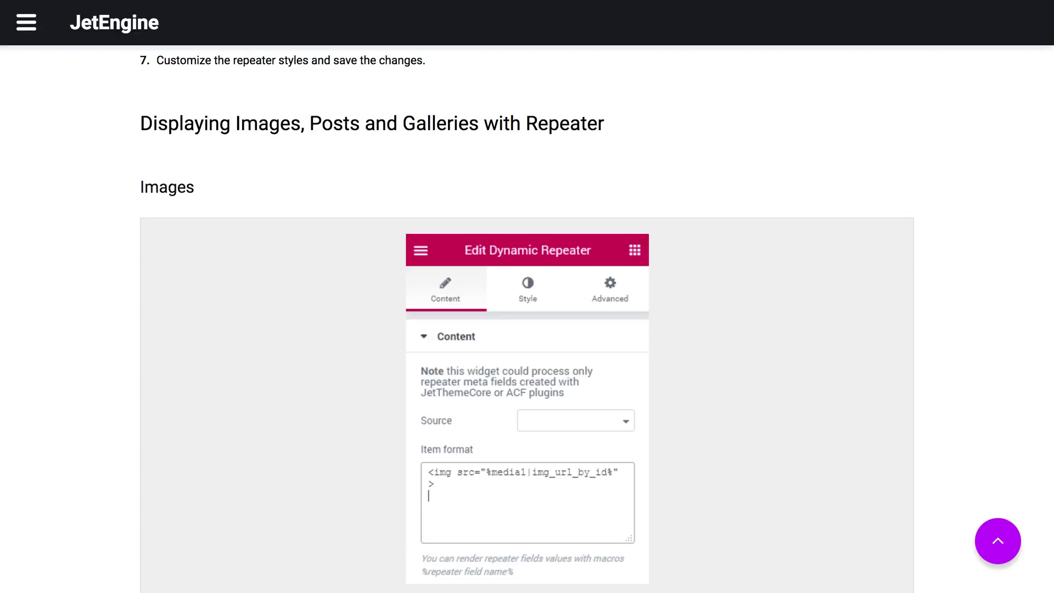
Step: Copy the <img src="%media1|img_url_by_id%"> example from step 4 of the Images instructions
{"action": "scroll", "coordinate": [412, 141], "scroll_direction": "down", "scroll_amount": 8}
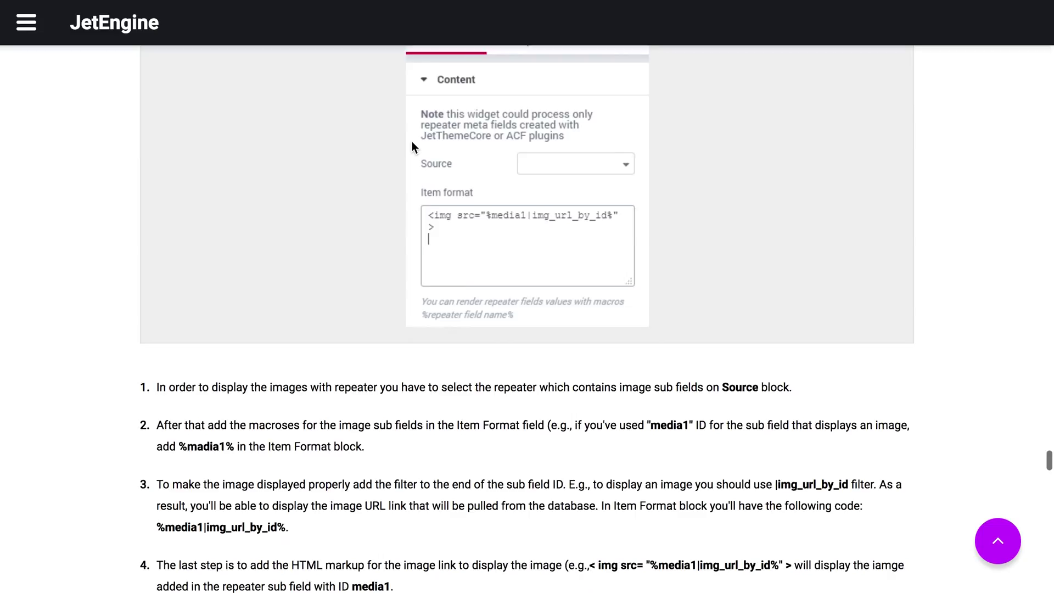
{"action": "scroll", "coordinate": [411, 141], "scroll_direction": "down", "scroll_amount": 1}
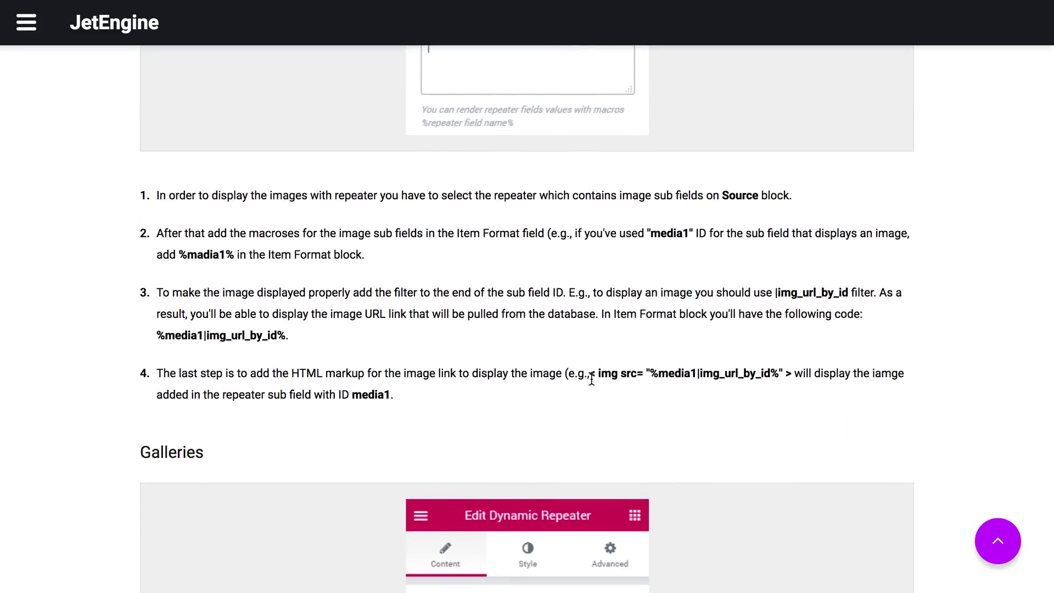
{"action": "left_click_drag", "start_coordinate": [591, 378], "coordinate": [790, 376]}
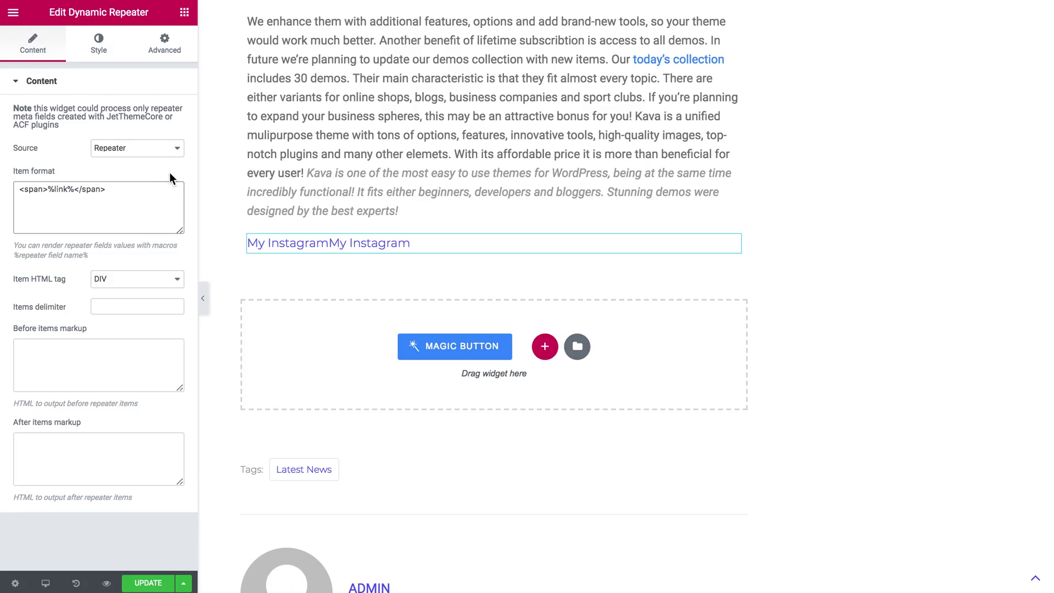
{"action": "left_click", "coordinate": [112, 213]}
Step: Paste the image markup on line 2, changing media1 to img and removing the space after '<'
{"action": "type", "text": "< img src= \"%media1|img_url_by_id%\" >"}
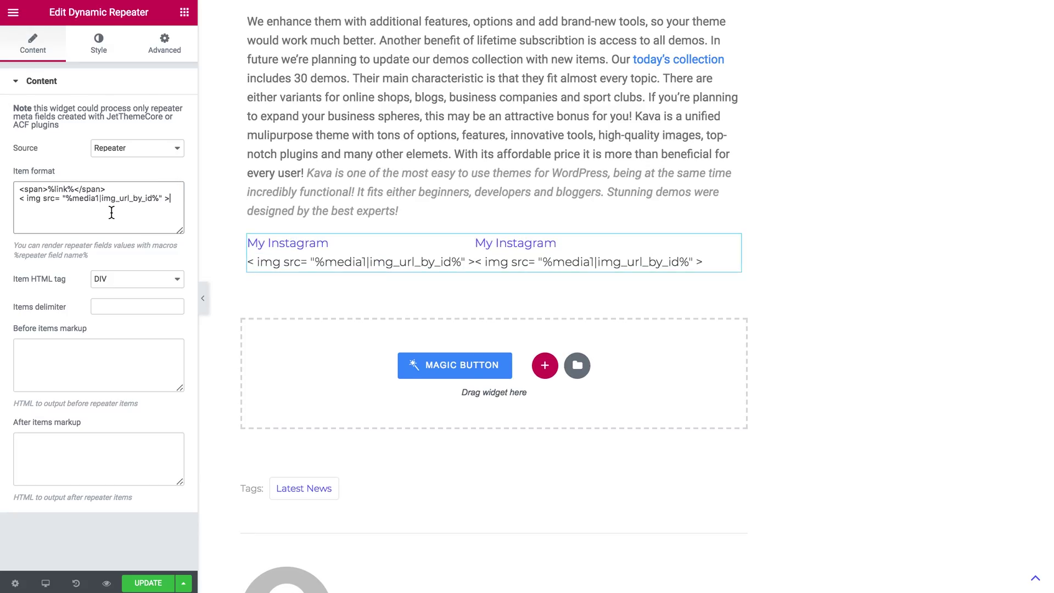
{"action": "double_click", "coordinate": [76, 199]}
{"action": "type", "text": "img"}
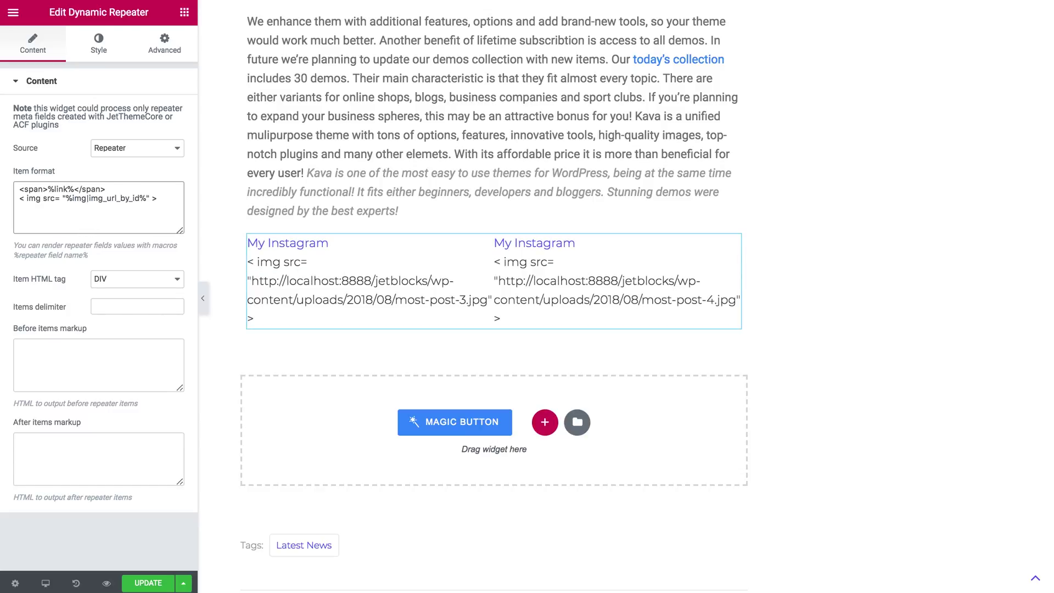
{"action": "left_click", "coordinate": [26, 199]}
{"action": "key", "text": "BackSpace"}
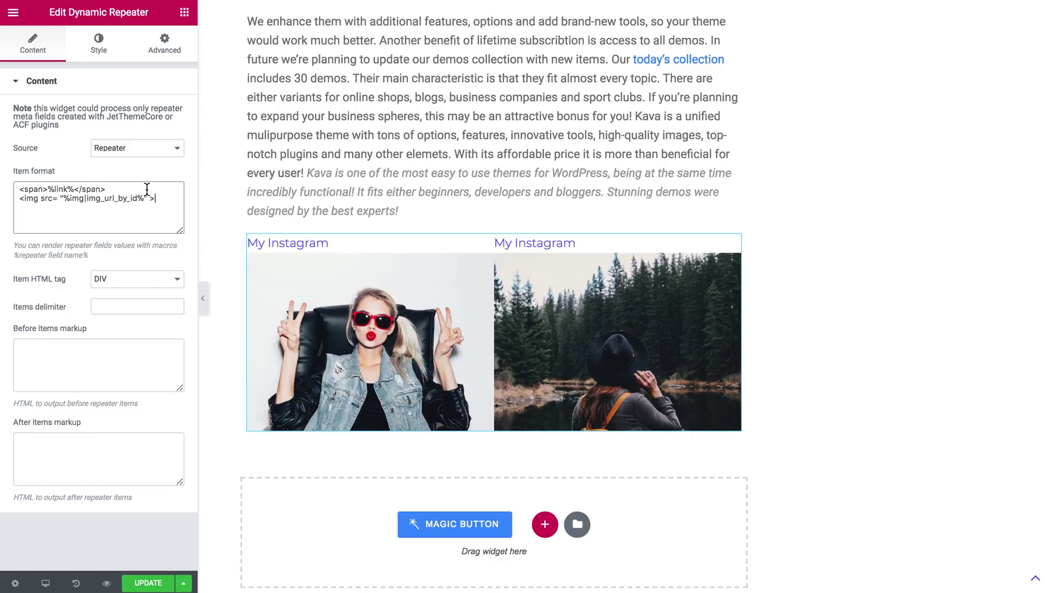
Step: Duplicate the <span>%link%</span> line as line 3 and change its field to descr
{"action": "triple_click", "coordinate": [99, 190]}
{"action": "key", "text": "ctrl+c"}
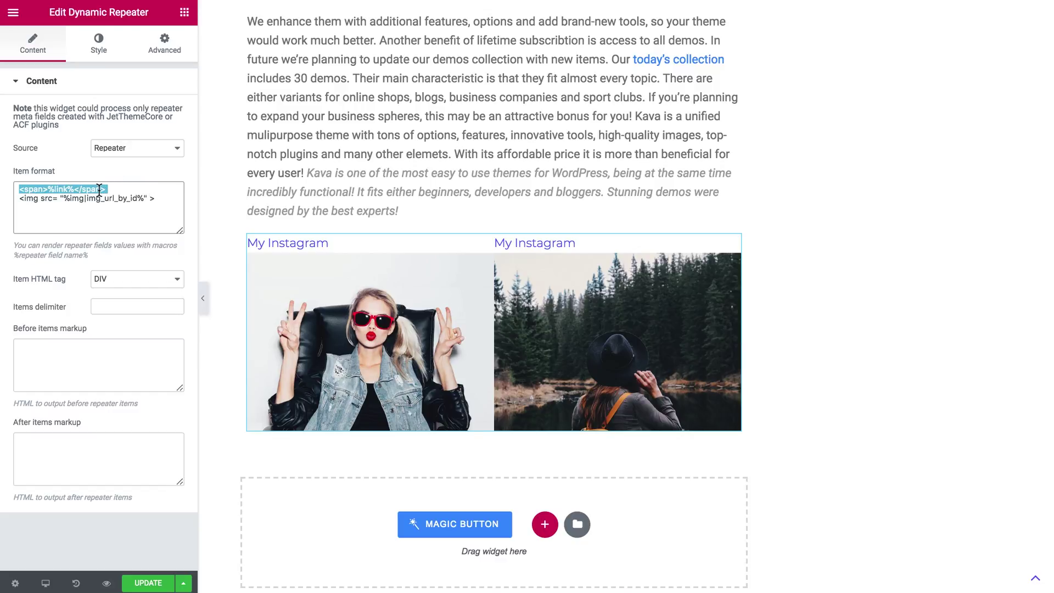
{"action": "left_click", "coordinate": [168, 198]}
{"action": "key", "text": "Return"}
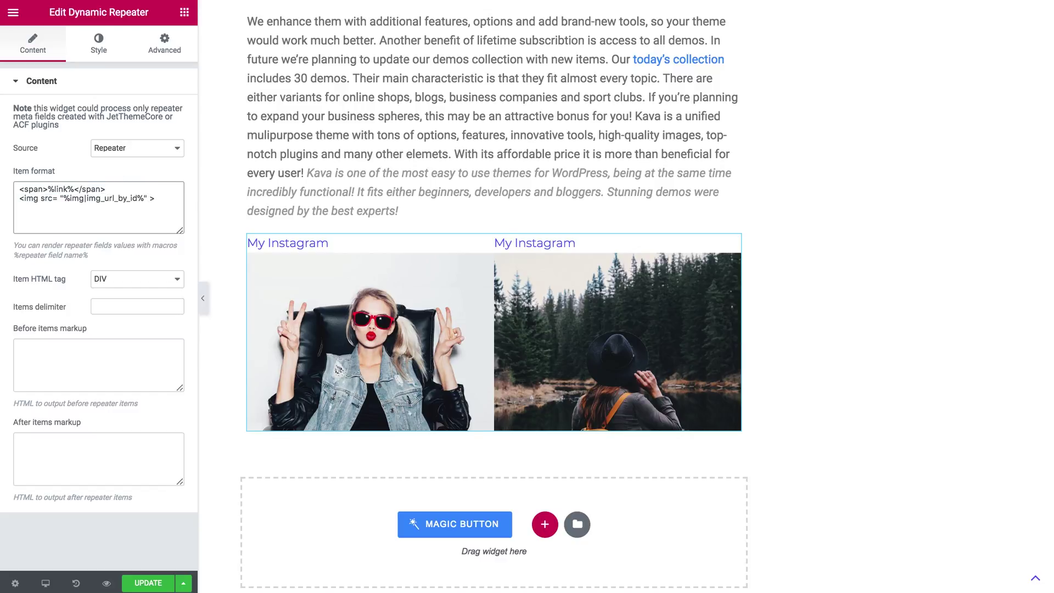
{"action": "key", "text": "ctrl+v"}
{"action": "double_click", "coordinate": [60, 208]}
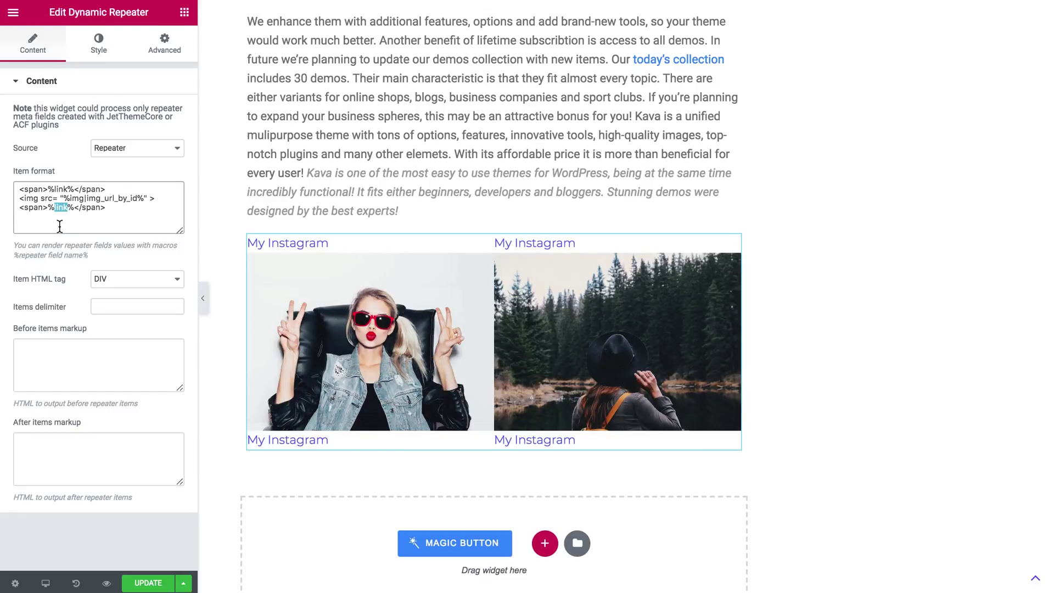
{"action": "type", "text": "desc"}
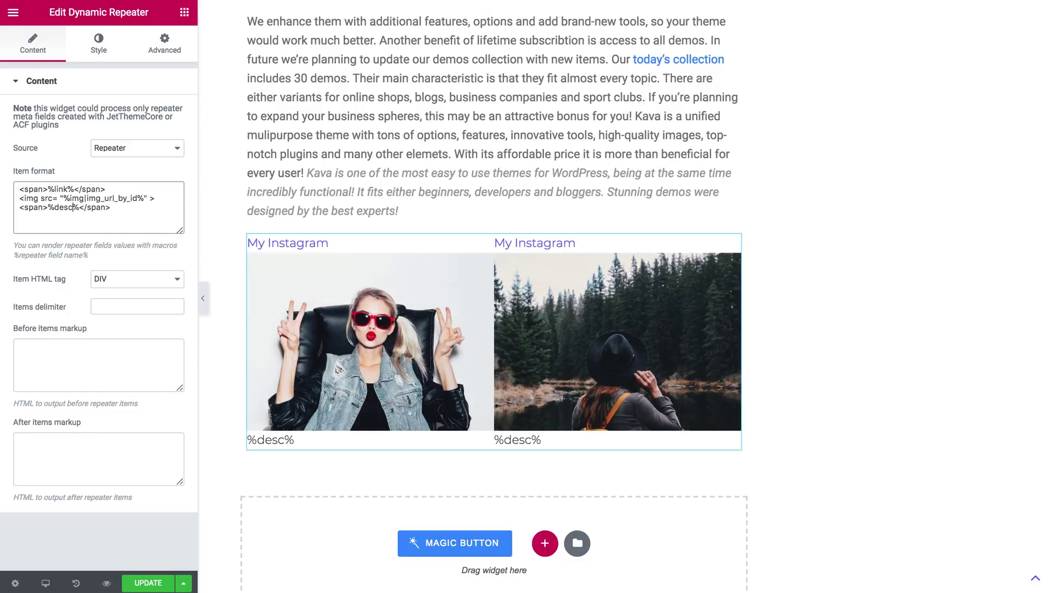
{"action": "type", "text": "r"}
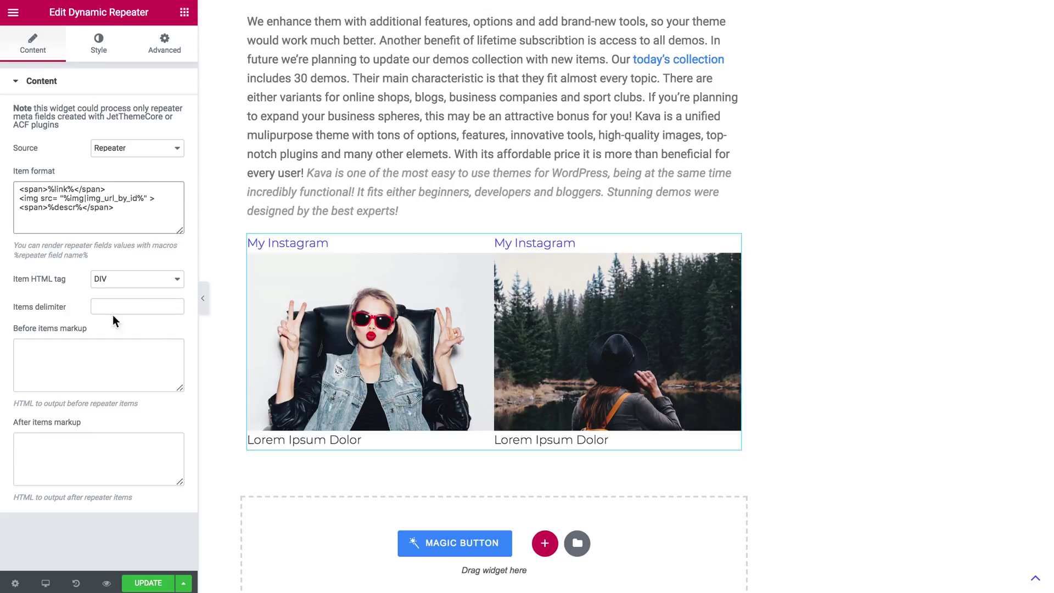
Step: Confirm DIV as the Item HTML tag and show the repeater's Style settings
{"action": "left_click", "coordinate": [132, 291]}
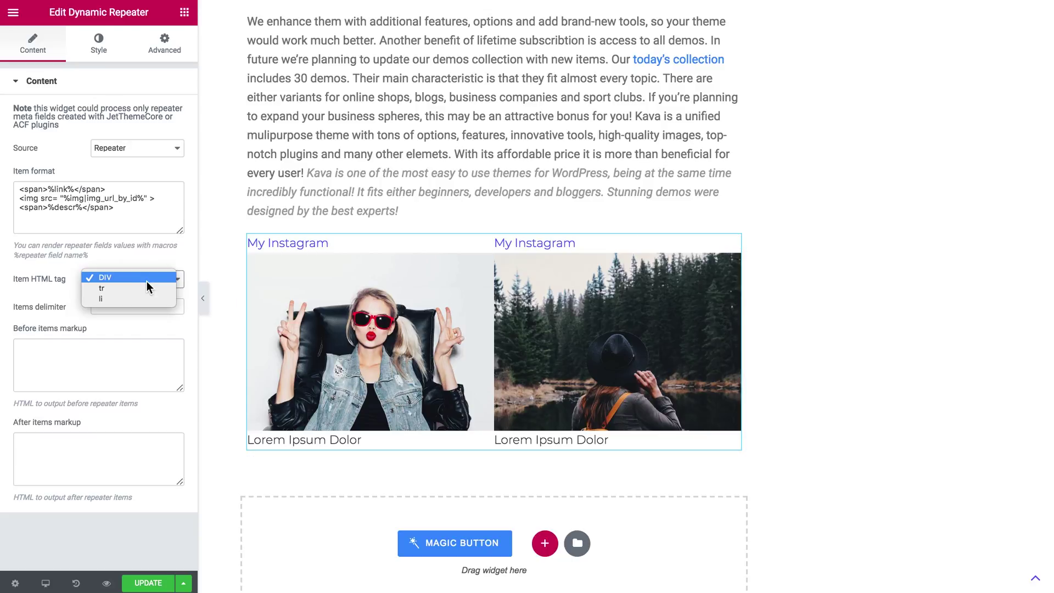
{"action": "left_click", "coordinate": [45, 284]}
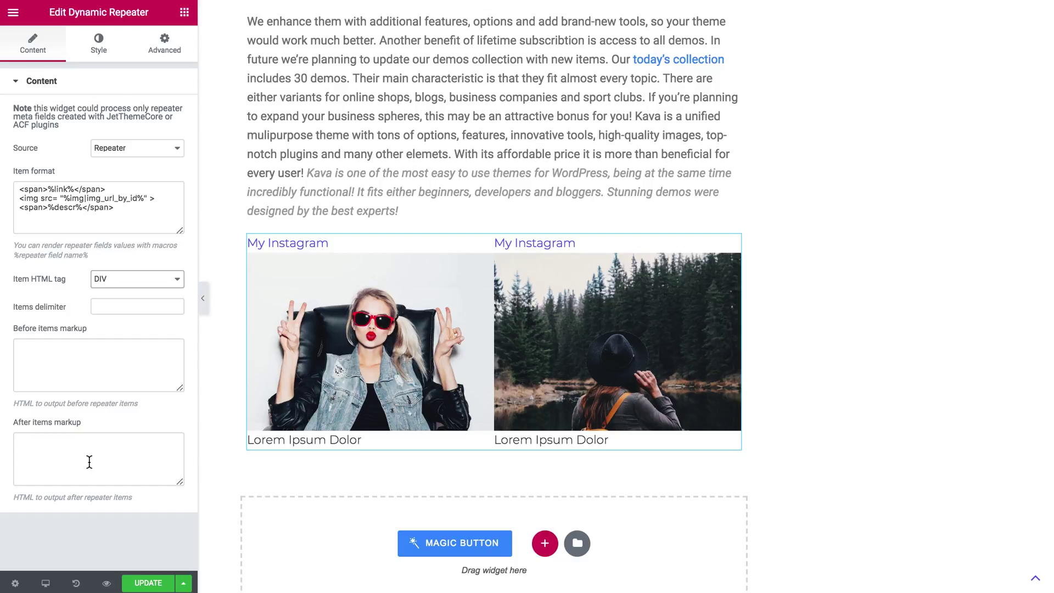
{"action": "left_click", "coordinate": [99, 53]}
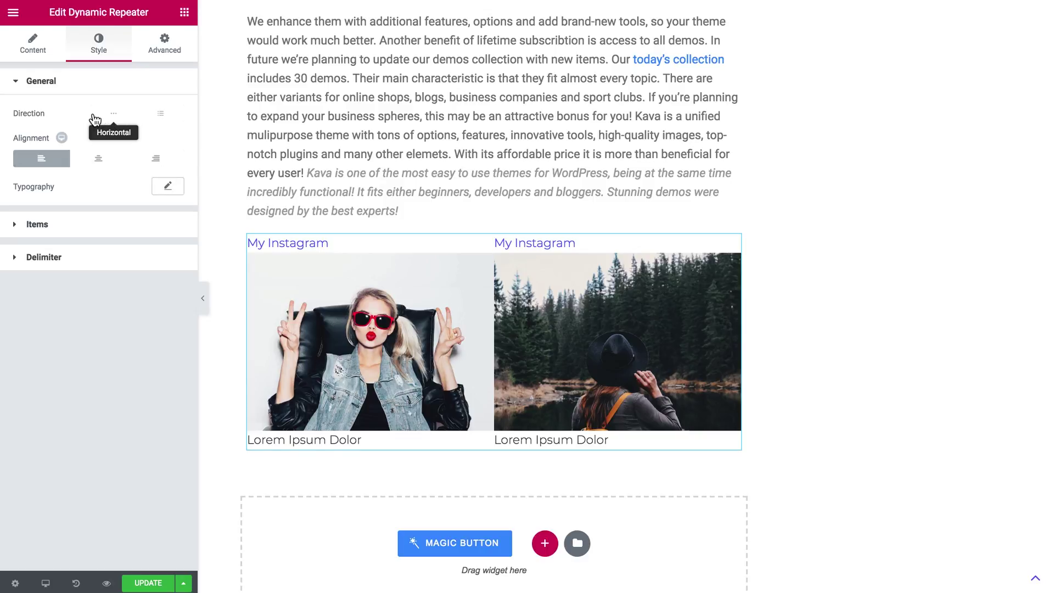
Step: Give the items a 10 border radius and linked 20 padding, leaving Fixed item size off
{"action": "left_click", "coordinate": [162, 188]}
{"action": "left_click", "coordinate": [168, 192]}
{"action": "left_click", "coordinate": [78, 236]}
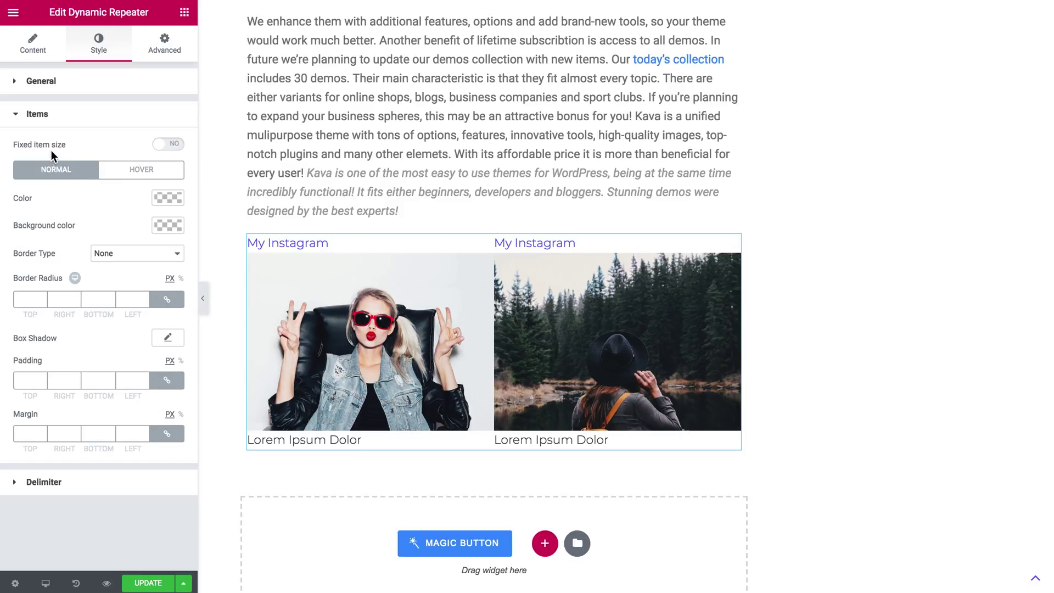
{"action": "left_click", "coordinate": [167, 143]}
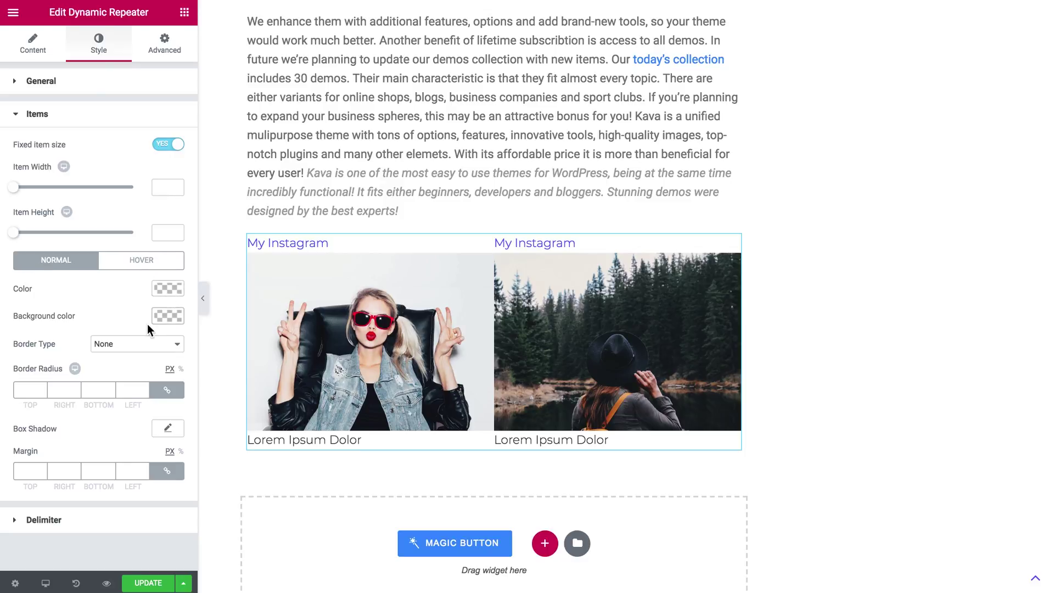
{"action": "left_click", "coordinate": [32, 390]}
{"action": "type", "text": "10"}
{"action": "left_click", "coordinate": [164, 146]}
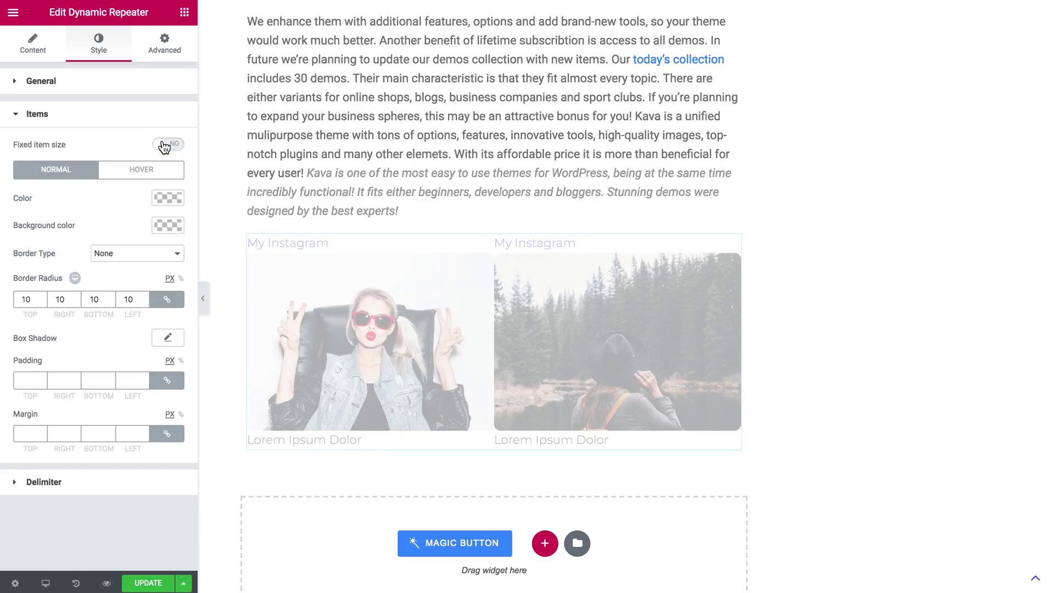
{"action": "type", "text": "20"}
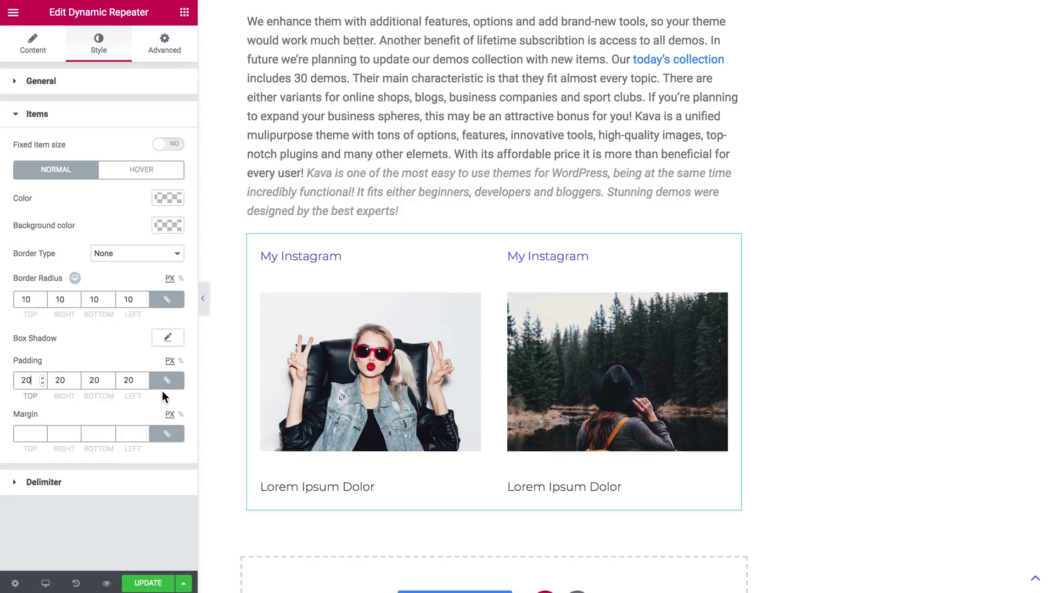
{"action": "left_click", "coordinate": [113, 483]}
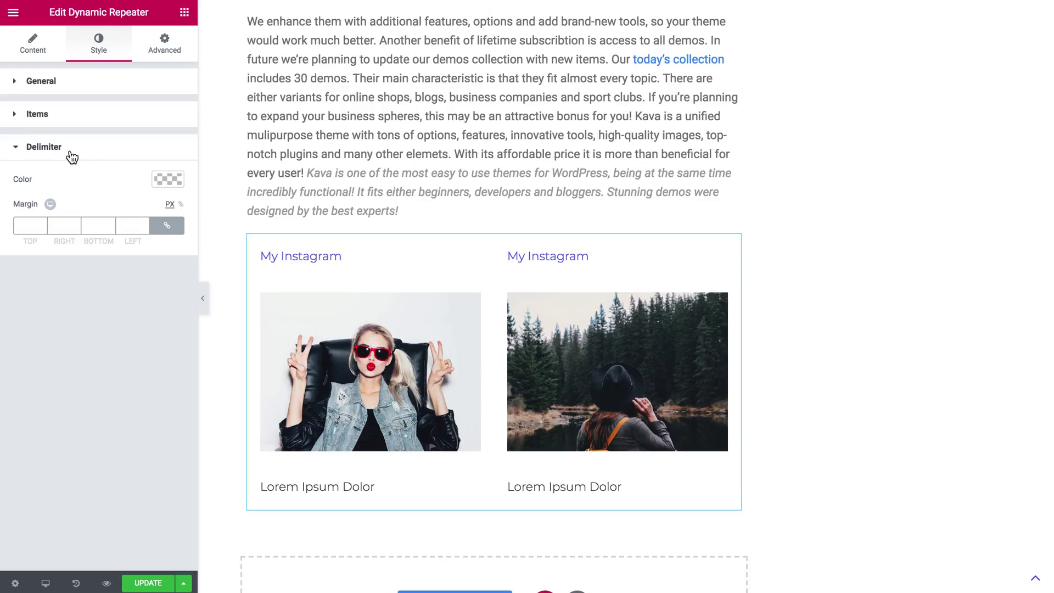
Step: Collapse the Elementor panel and scroll through the full-width preview of both repeater items
{"action": "left_click", "coordinate": [203, 298]}
{"action": "scroll", "coordinate": [328, 371], "scroll_direction": "down", "scroll_amount": 1}
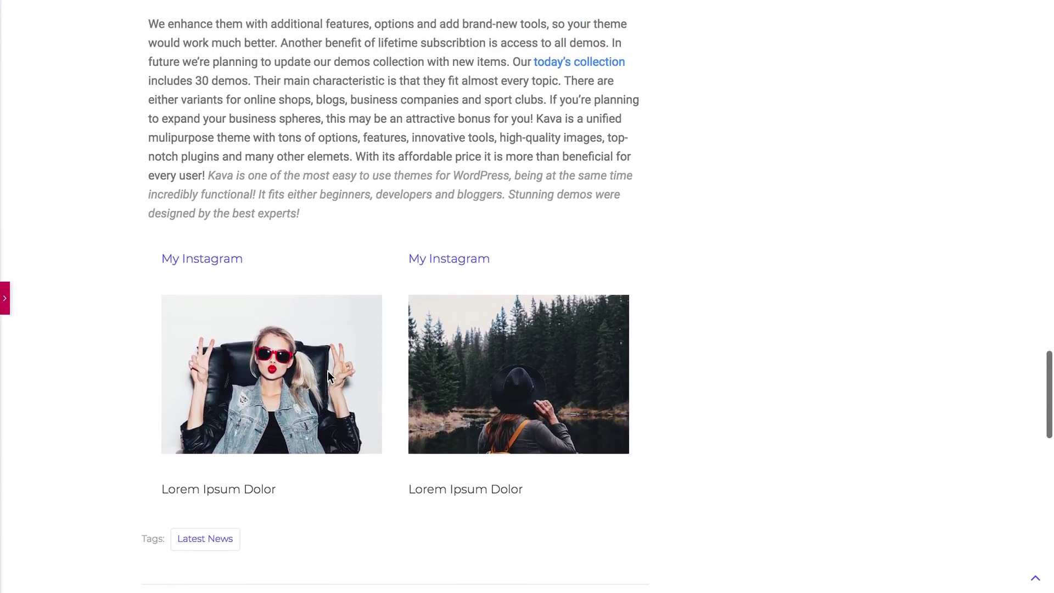